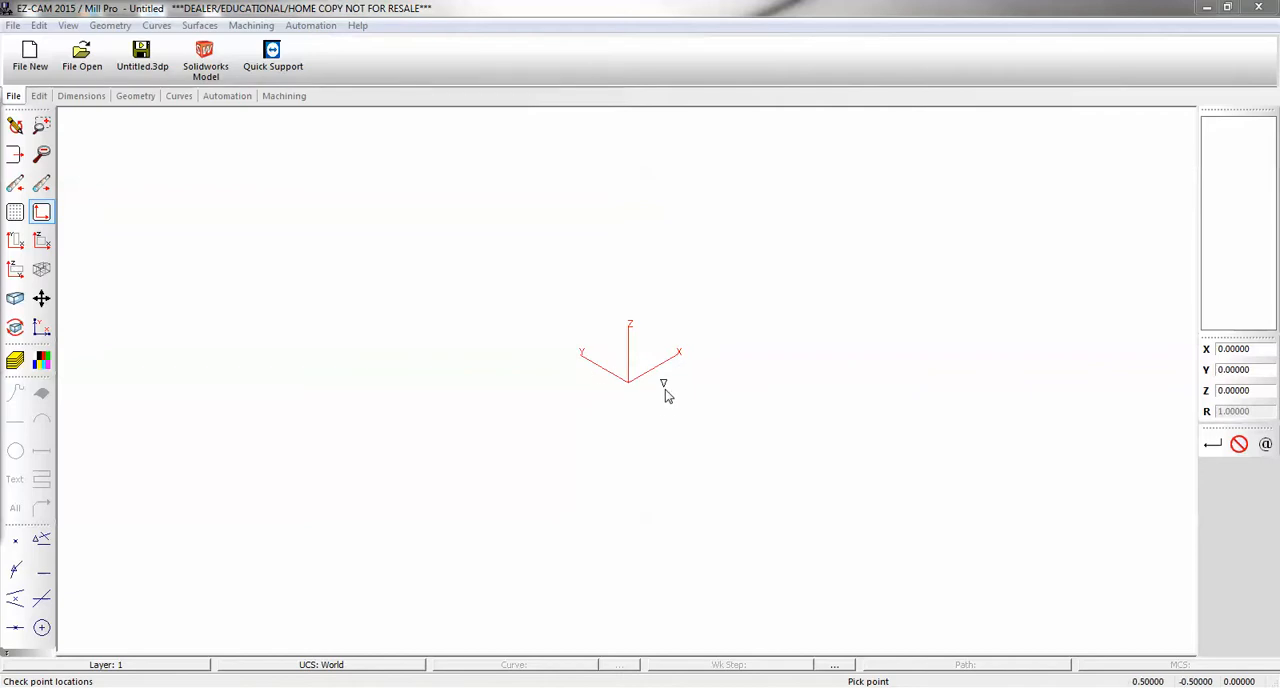
- In the X-Y view, draw a rectangle from the origin to X 4.5, Y 3.5 with a corner radius of 0
{"action": "left_click", "coordinate": [15, 240]}
{"action": "scroll", "coordinate": [314, 311], "scroll_direction": "down", "scroll_amount": 1}
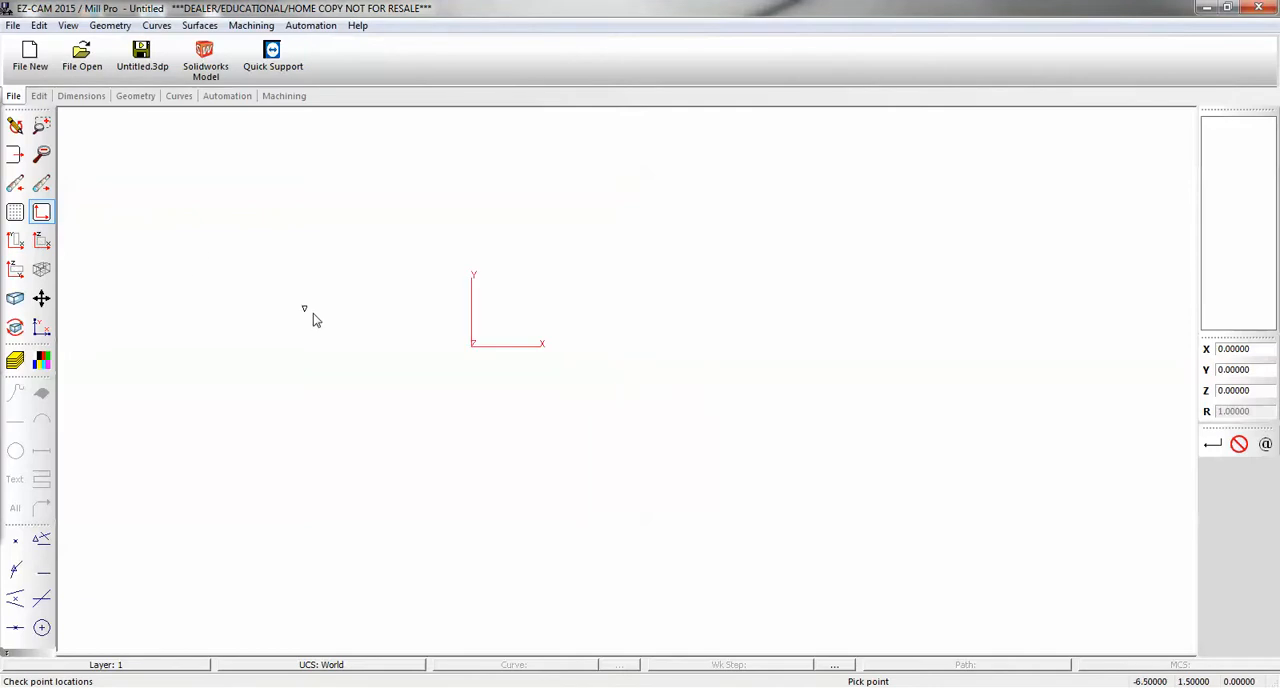
{"action": "scroll", "coordinate": [446, 320], "scroll_direction": "up", "scroll_amount": 1}
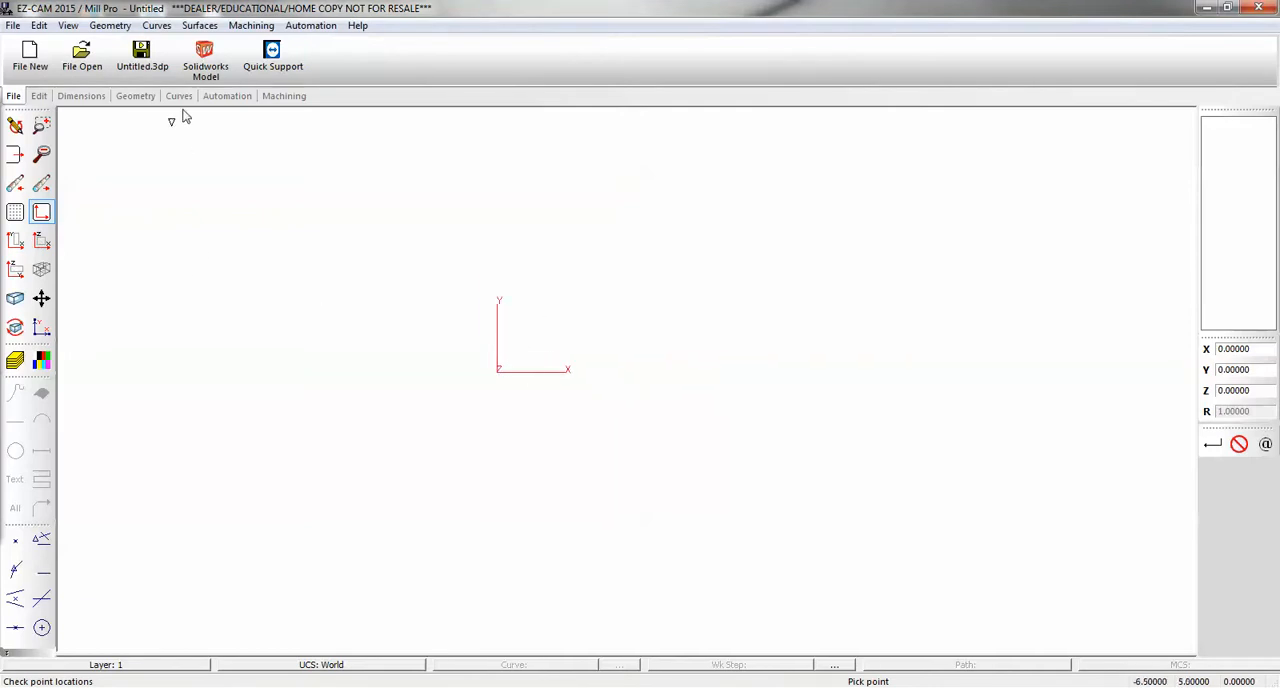
{"action": "left_click", "coordinate": [136, 96]}
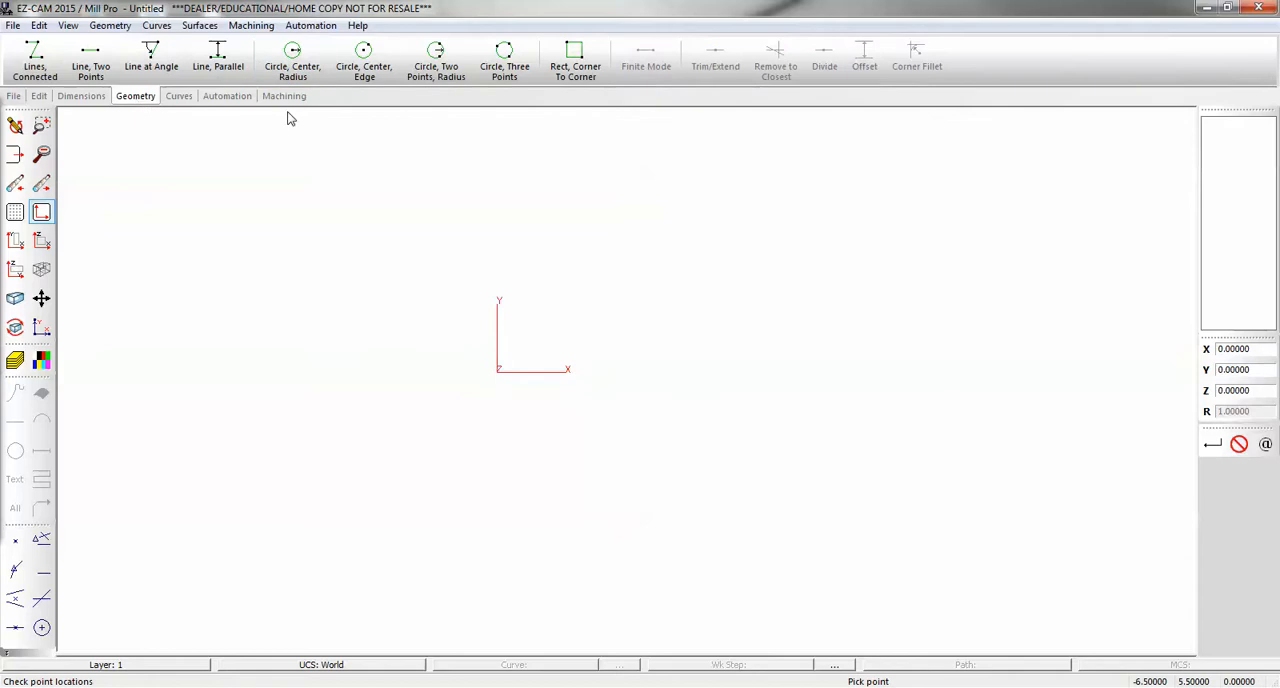
{"action": "left_click", "coordinate": [575, 60]}
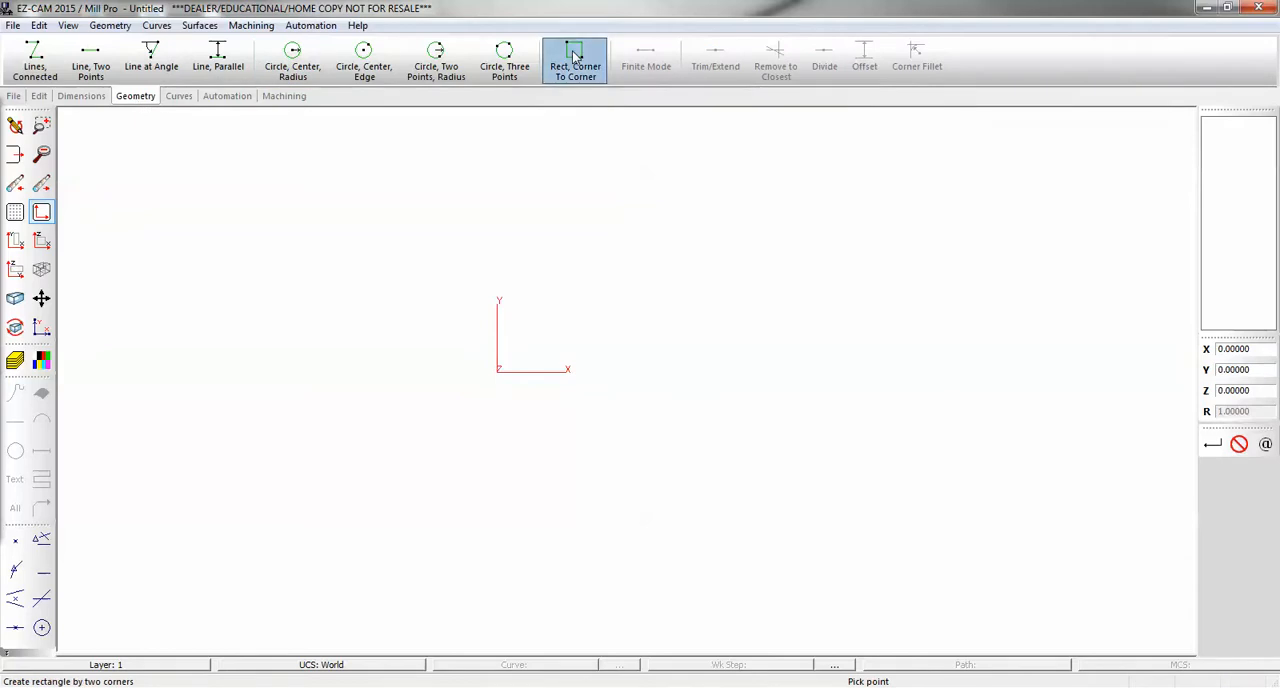
{"action": "left_click", "coordinate": [498, 369]}
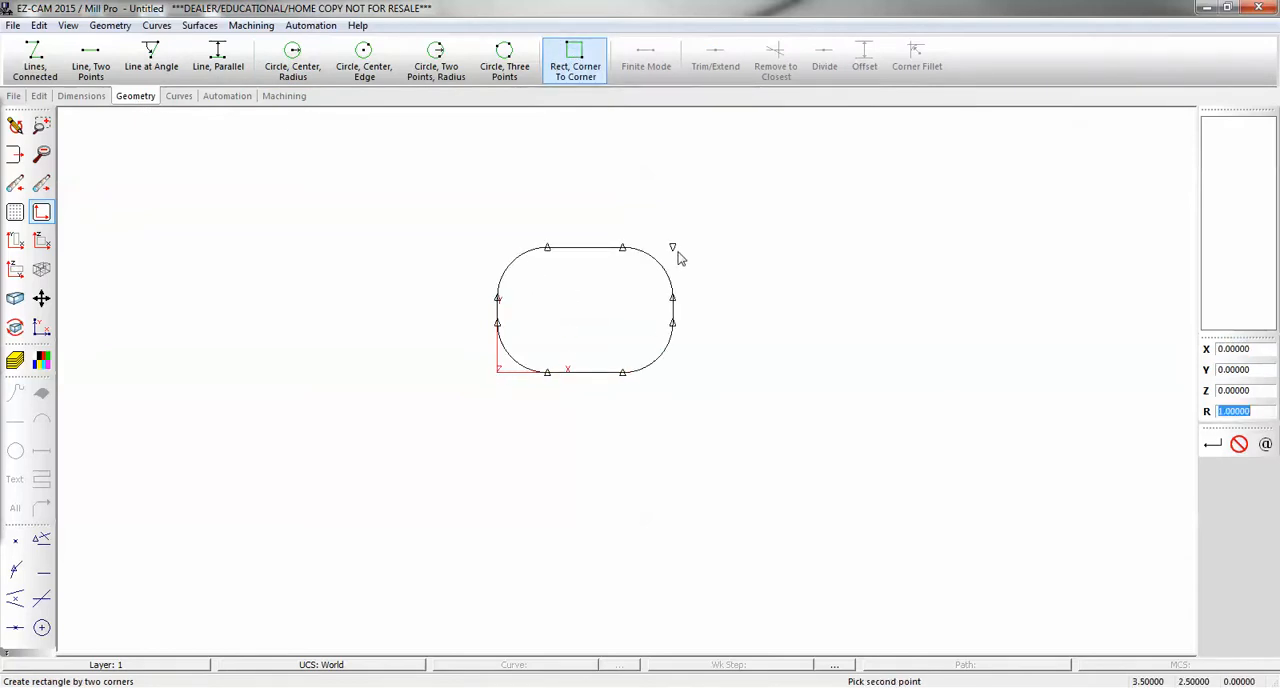
{"action": "type", "text": "0"}
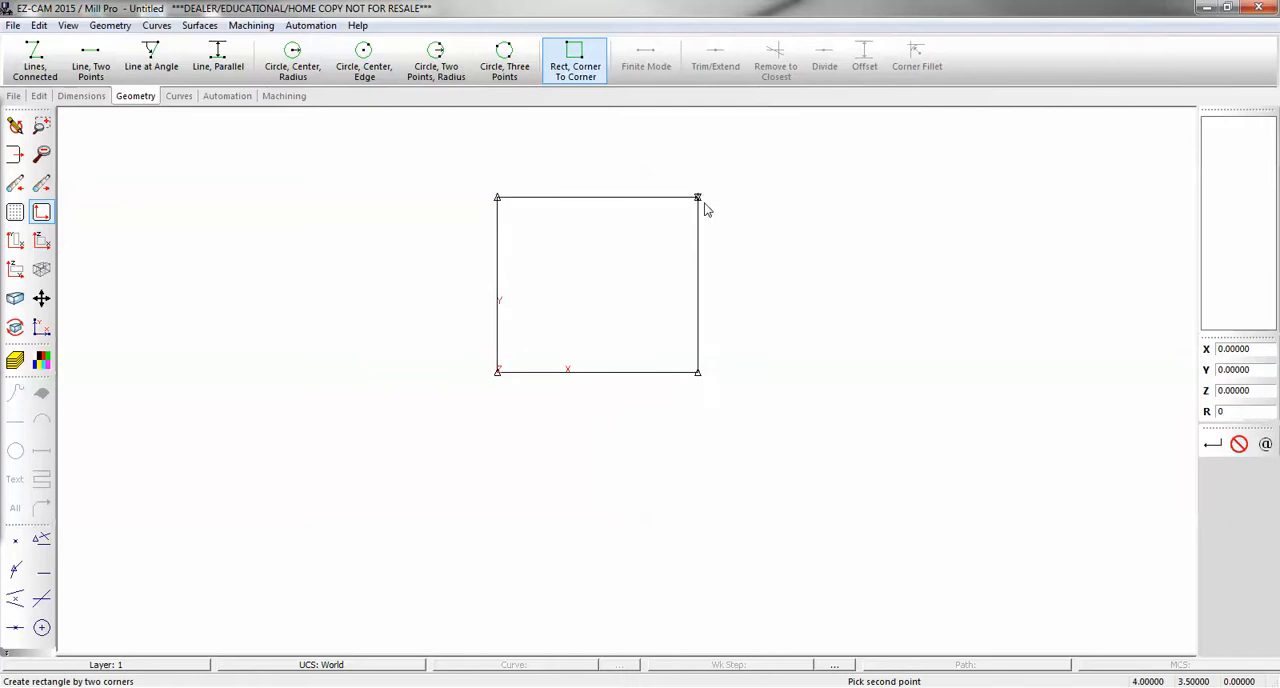
{"action": "left_click", "coordinate": [716, 206]}
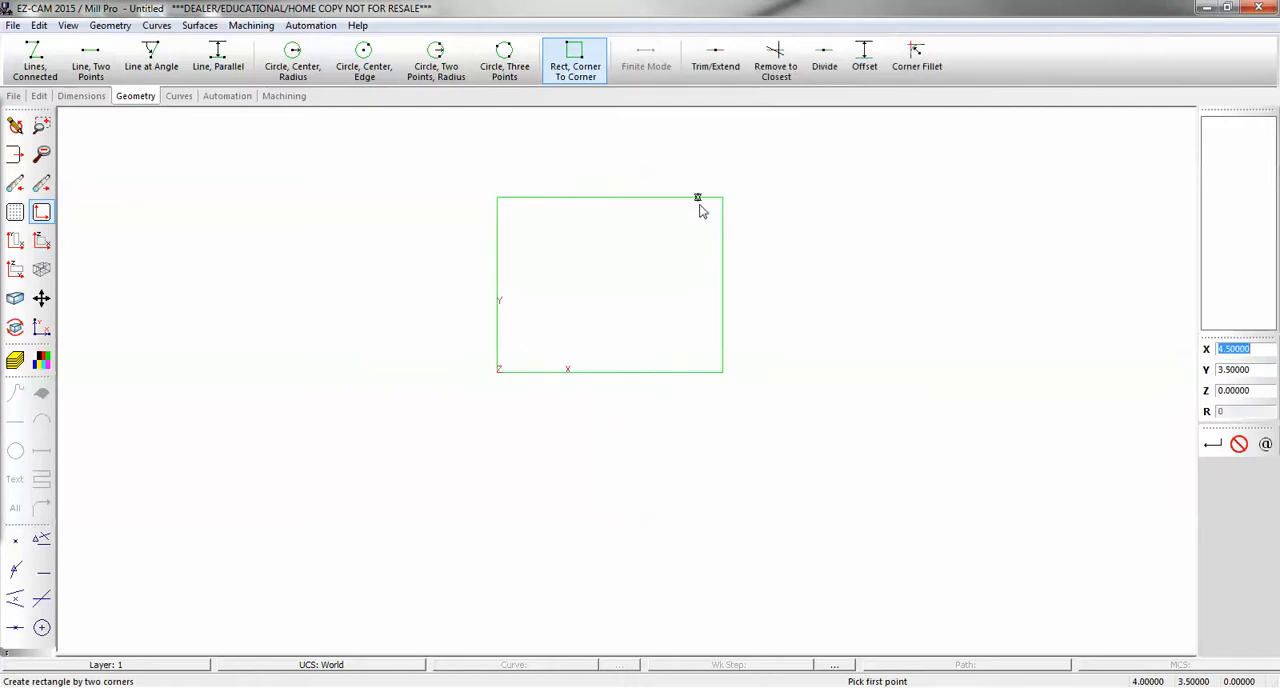
- Create a new UCS named G55 with its origin at X 7, Y 1.5 and its axes parallel to the world axes
{"action": "scroll", "coordinate": [297, 297], "scroll_direction": "down", "scroll_amount": 1}
{"action": "scroll", "coordinate": [243, 318], "scroll_direction": "down", "scroll_amount": 3}
{"action": "scroll", "coordinate": [551, 236], "scroll_direction": "up", "scroll_amount": 2}
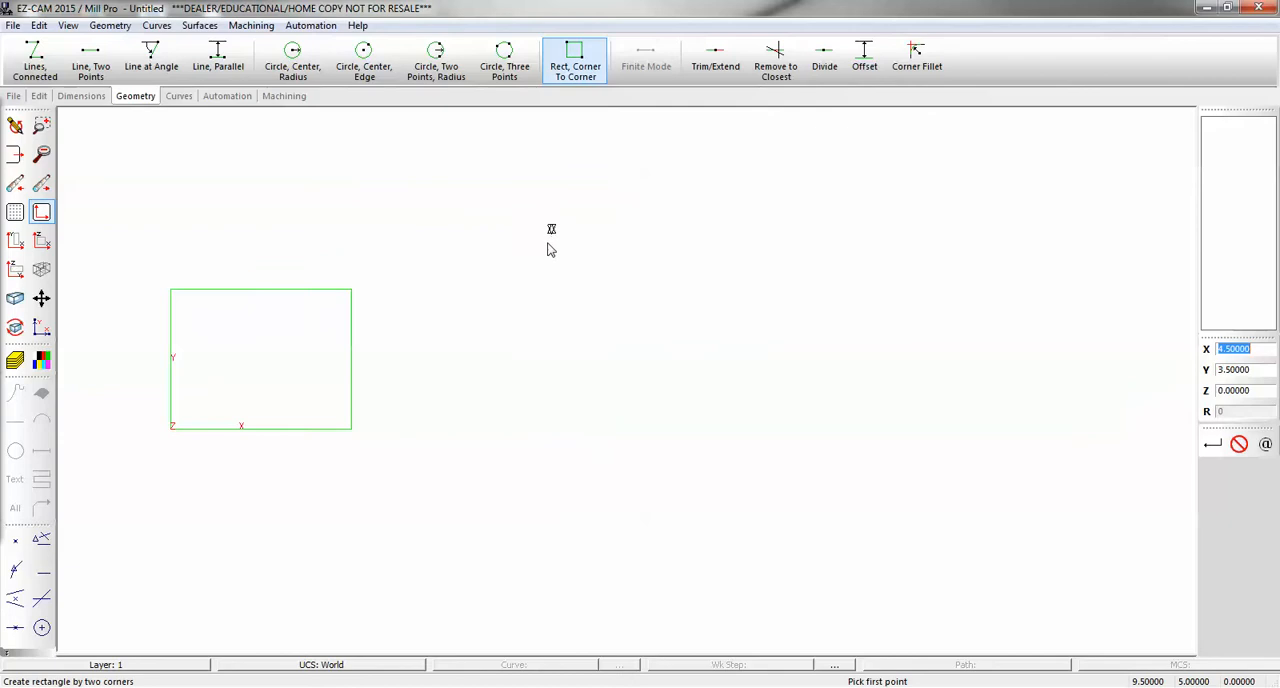
{"action": "left_click", "coordinate": [68, 25]}
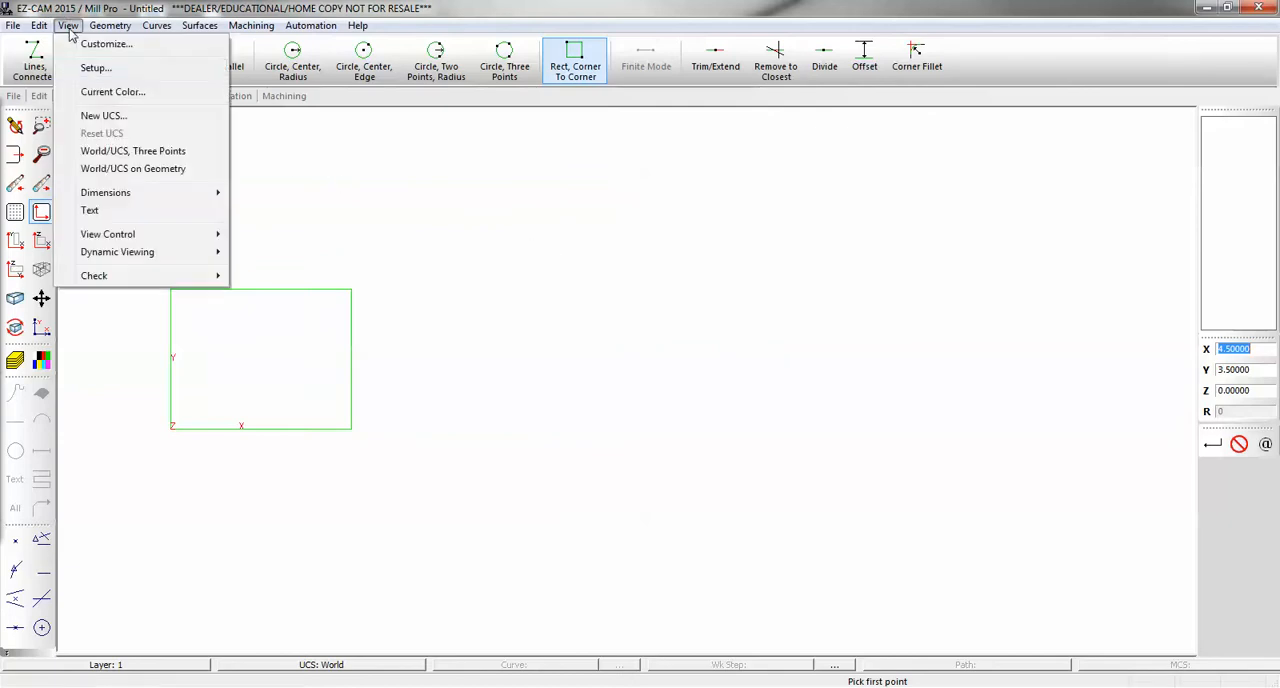
{"action": "left_click", "coordinate": [103, 114]}
{"action": "left_click", "coordinate": [240, 342]}
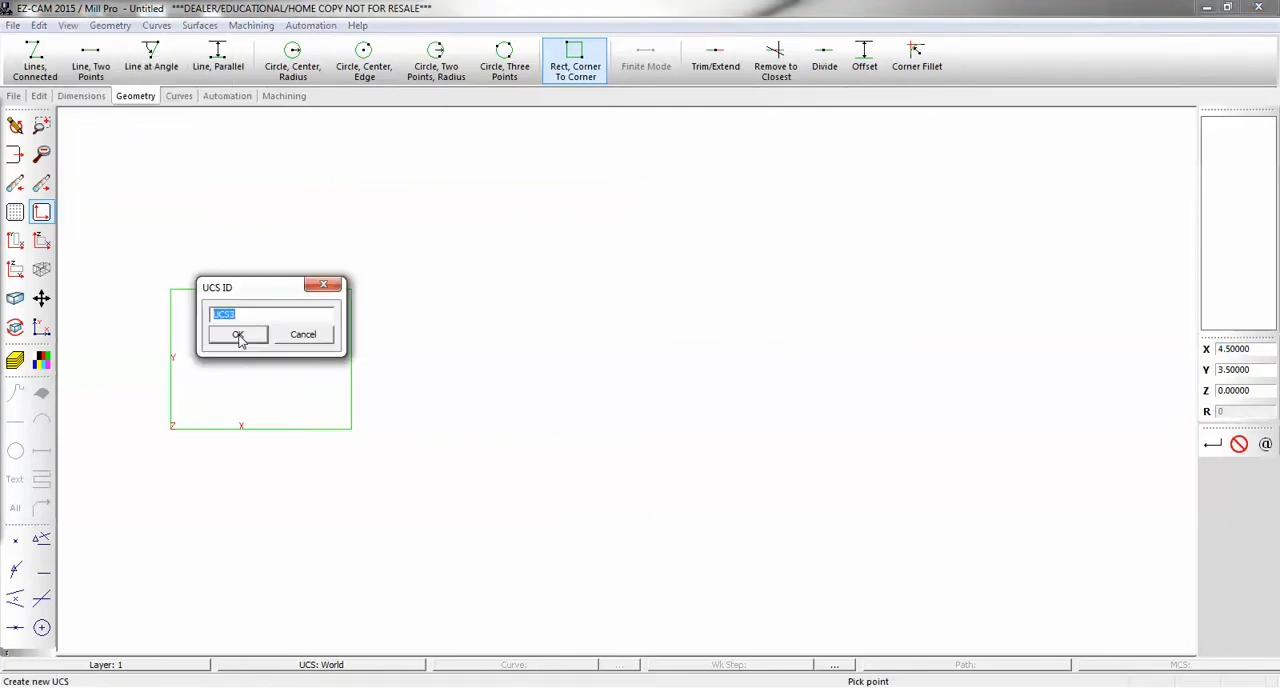
{"action": "type", "text": "G55"}
{"action": "left_click", "coordinate": [238, 335]}
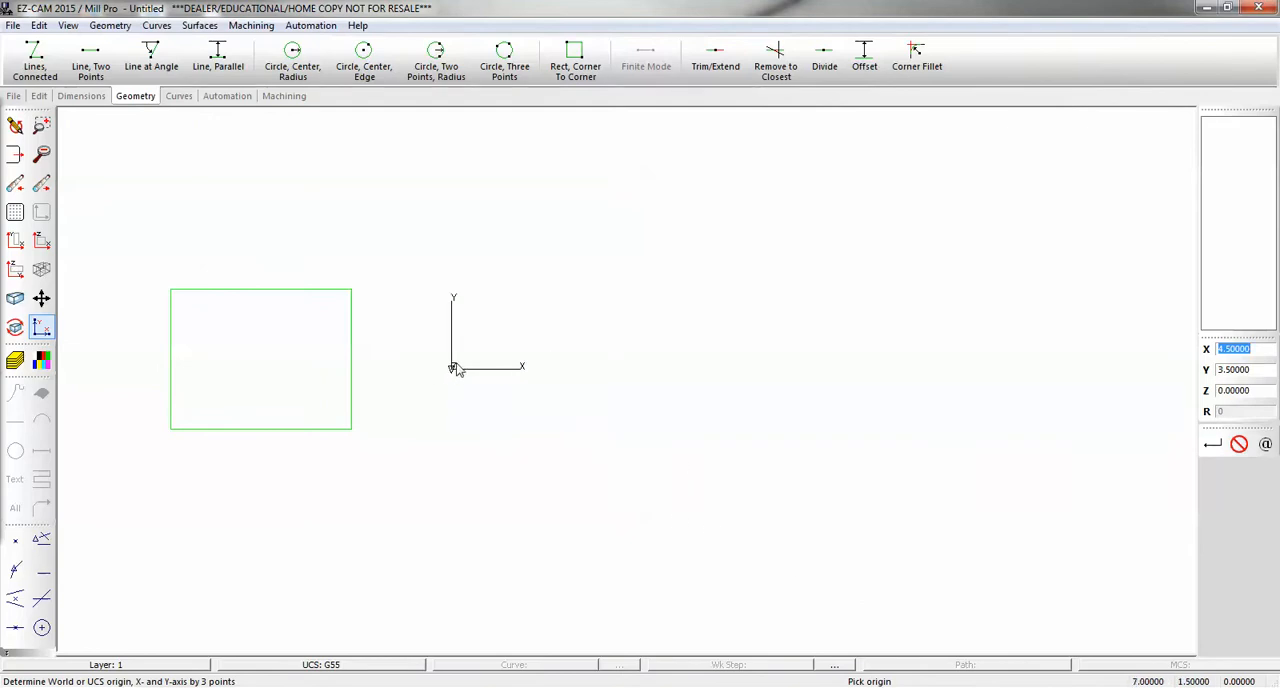
{"action": "left_click", "coordinate": [453, 369]}
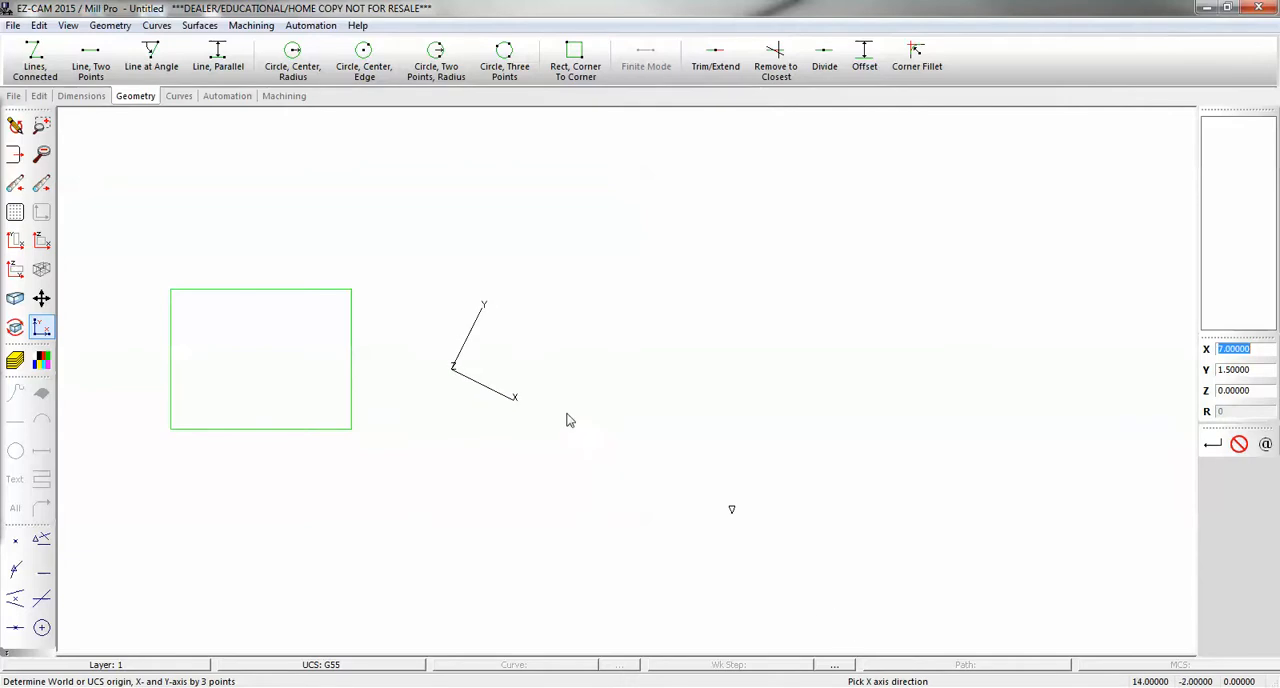
{"action": "left_click", "coordinate": [553, 374]}
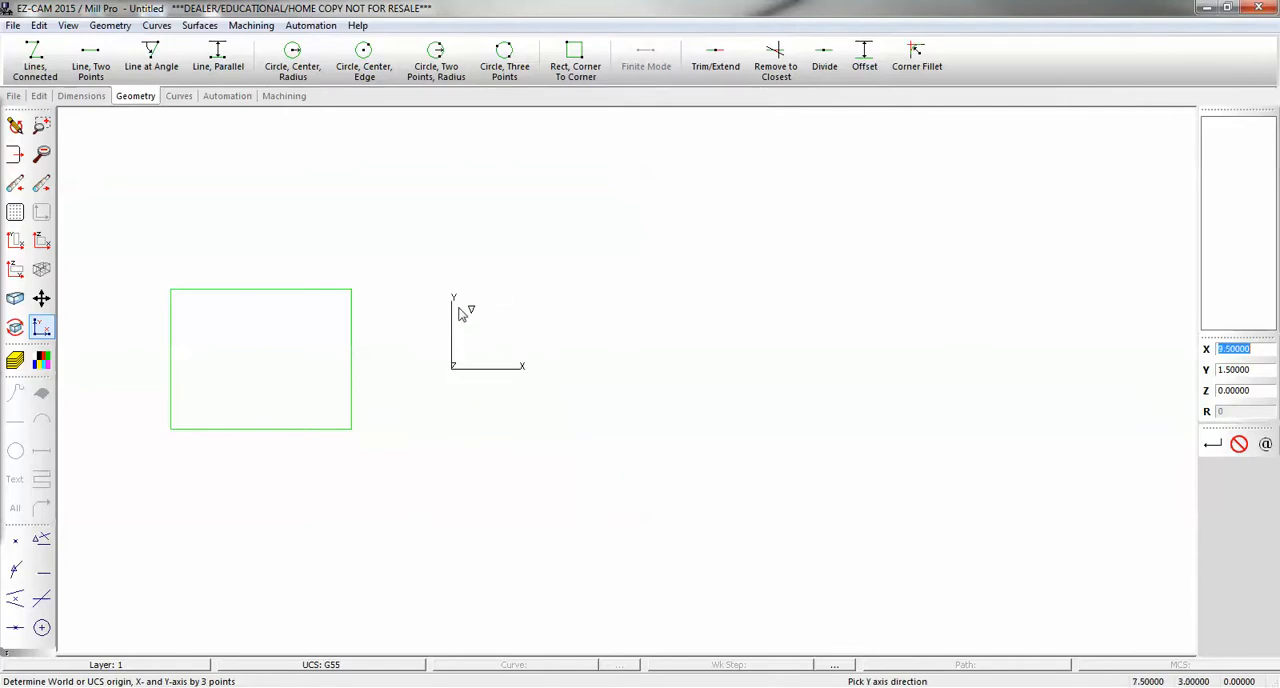
{"action": "left_click", "coordinate": [456, 311]}
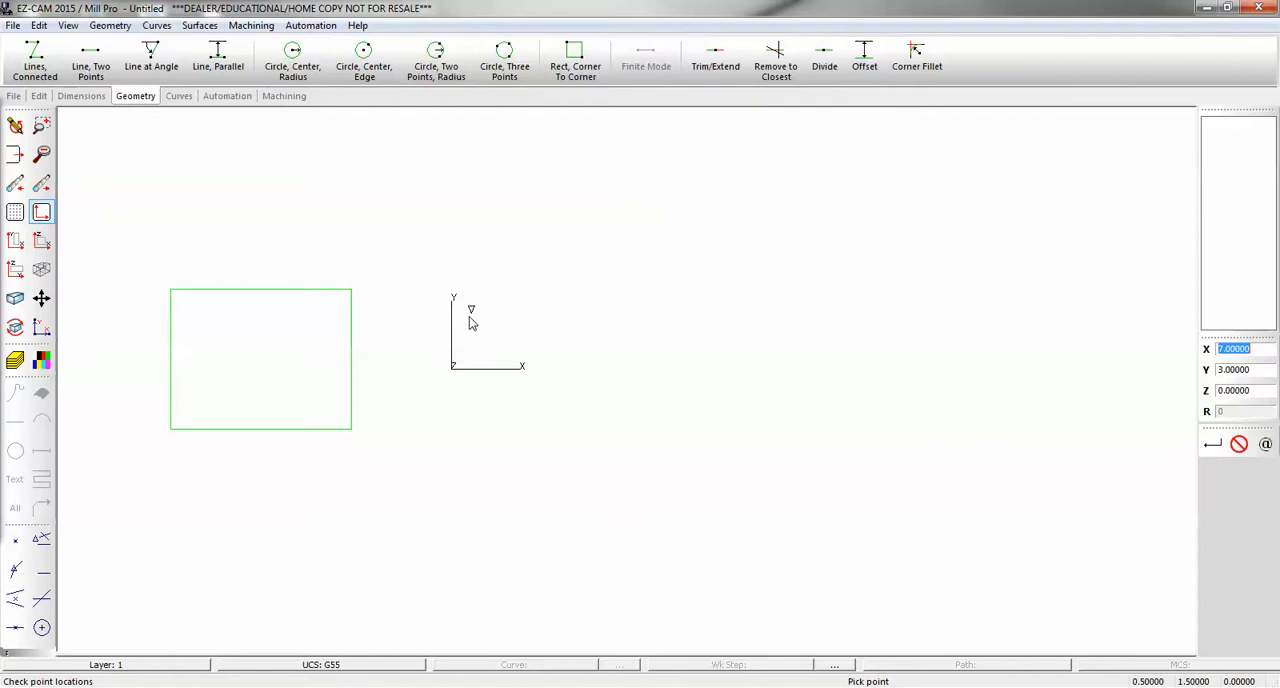
- Draw a second sharp-cornered rectangle from the G55 origin to X 7.5, Y 4.5
{"action": "left_click", "coordinate": [570, 70]}
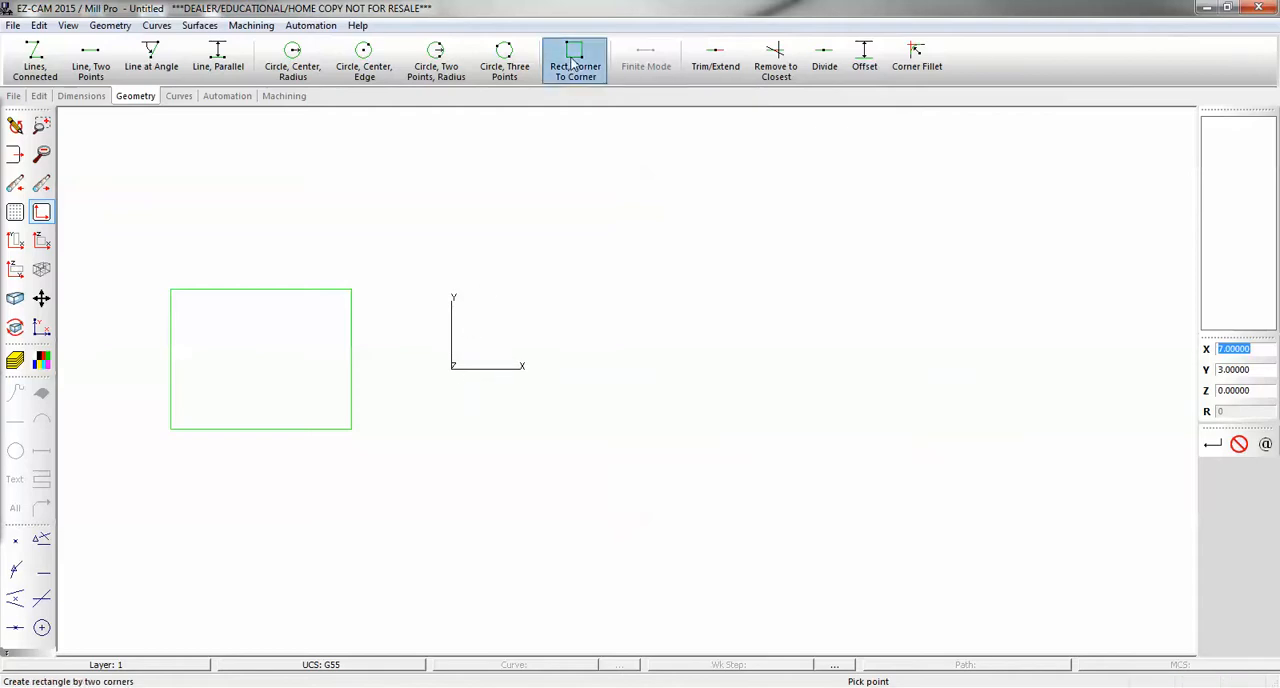
{"action": "left_click", "coordinate": [453, 368]}
{"action": "left_click", "coordinate": [753, 190]}
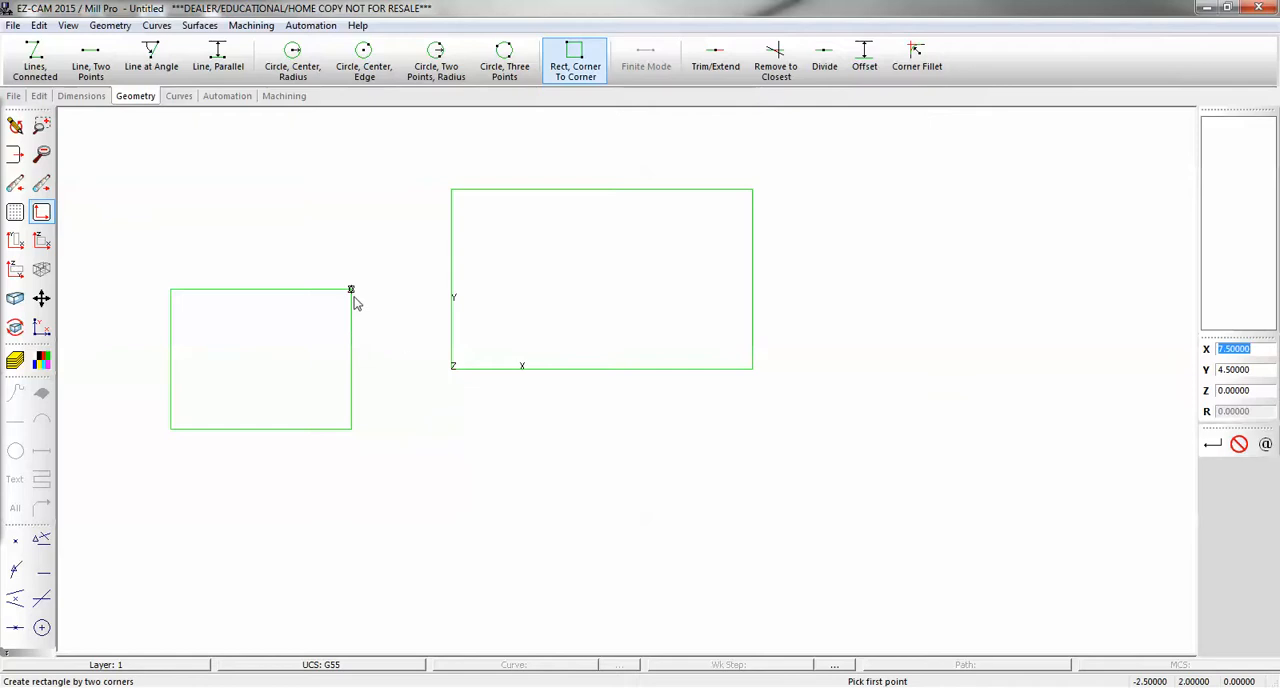
- Make World the current UCS and chain the smaller rectangle into a new curve named stockcrv1
{"action": "left_click", "coordinate": [336, 666]}
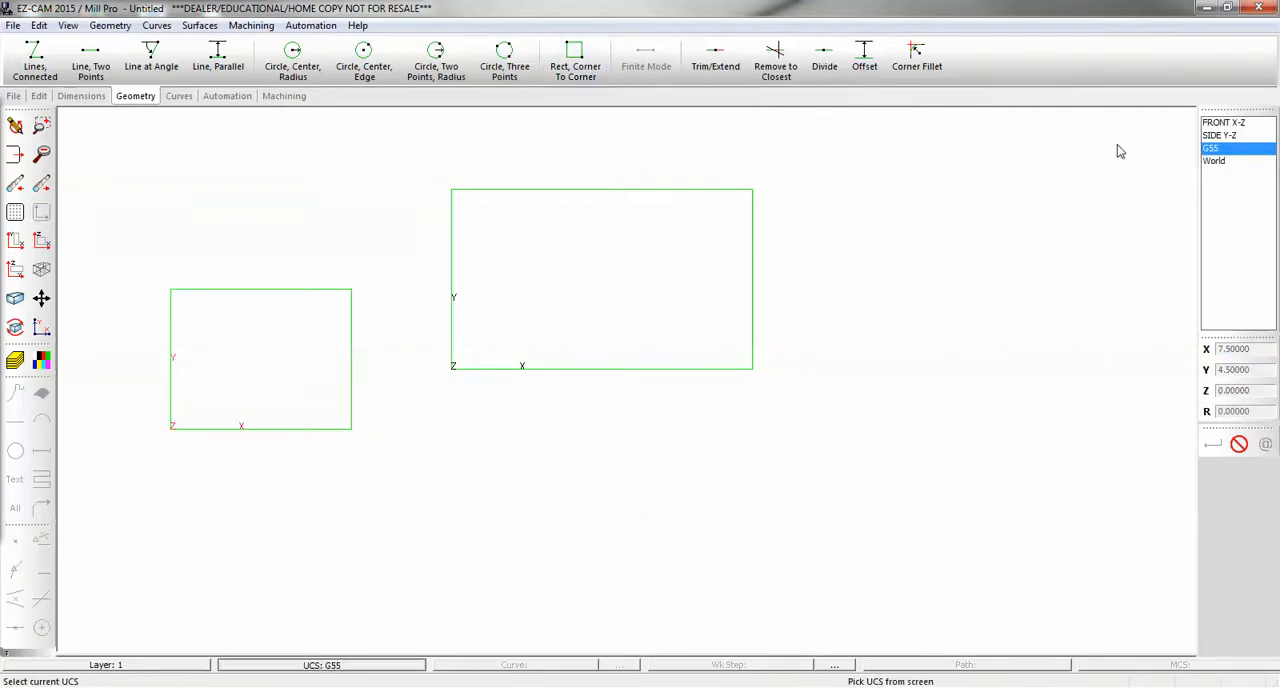
{"action": "left_click", "coordinate": [1217, 160]}
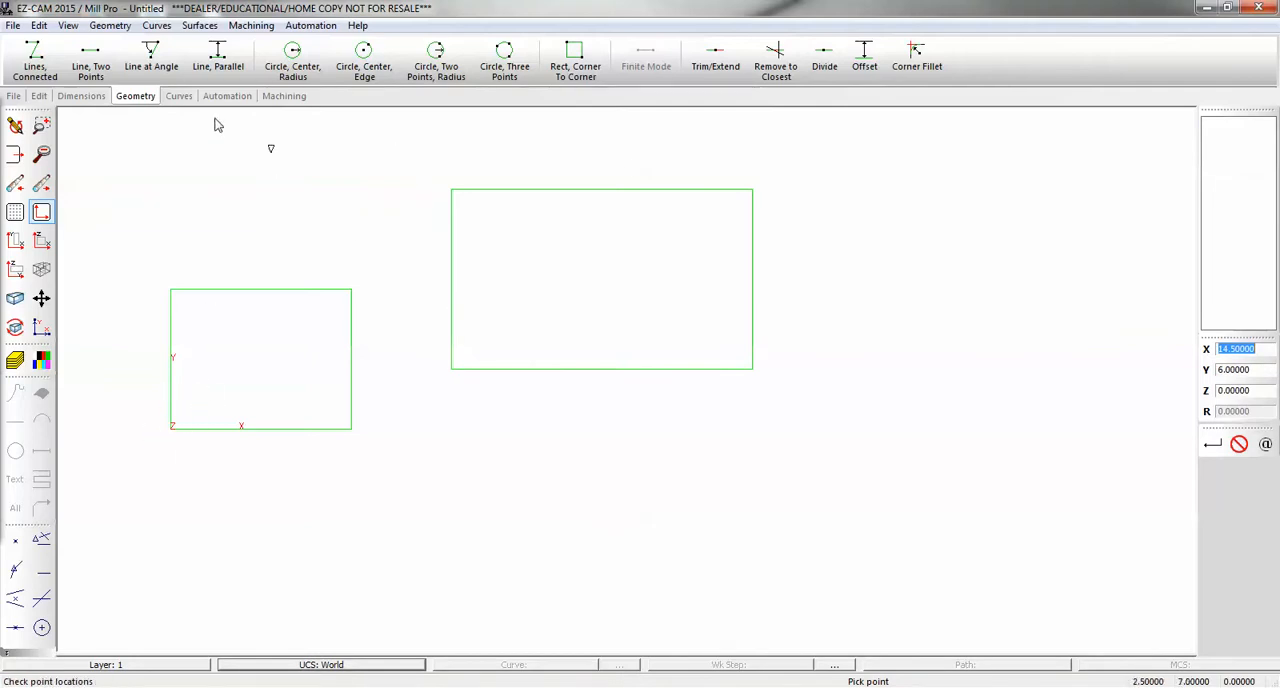
{"action": "left_click", "coordinate": [179, 96]}
{"action": "left_click", "coordinate": [36, 60]}
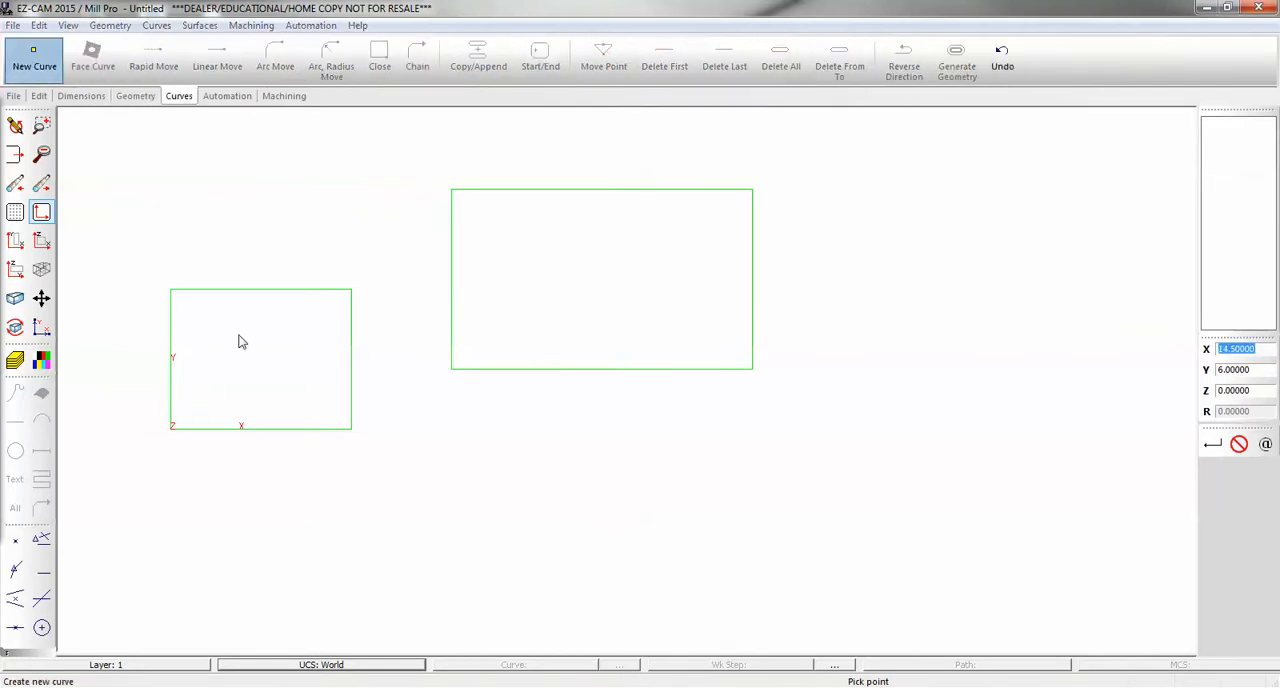
{"action": "type", "text": "s"}
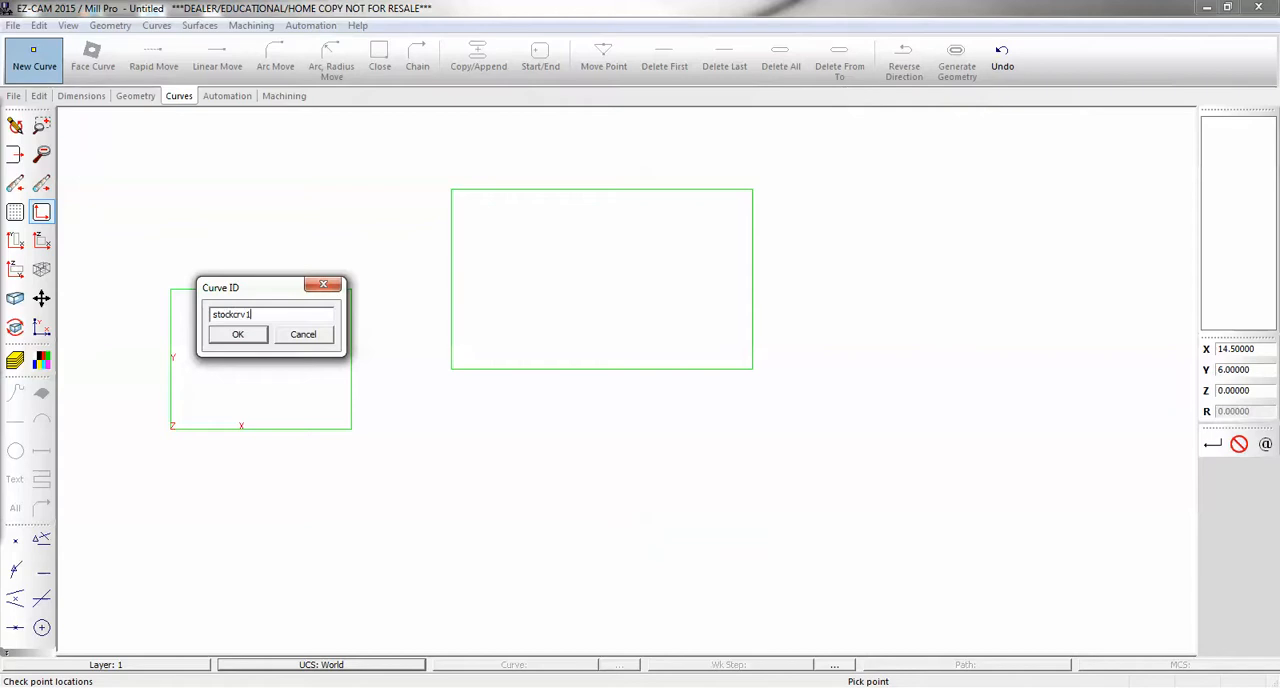
{"action": "type", "text": "tockcrv1"}
{"action": "left_click", "coordinate": [256, 336]}
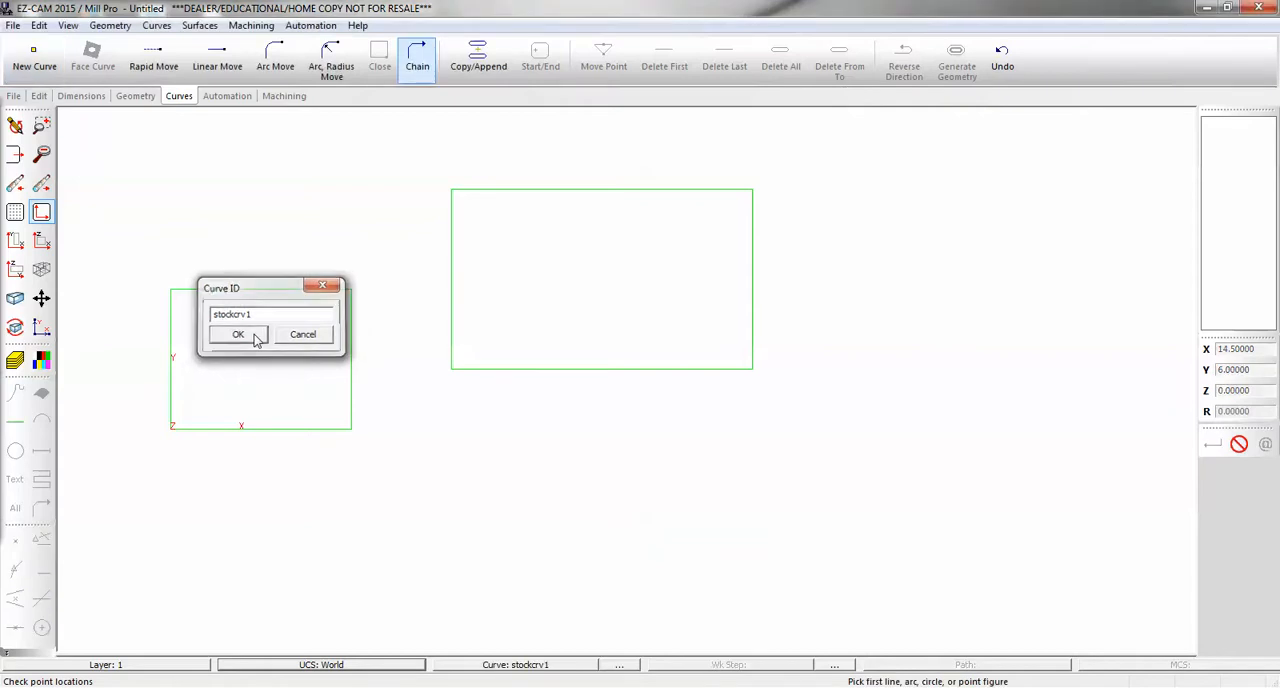
{"action": "left_click", "coordinate": [233, 300]}
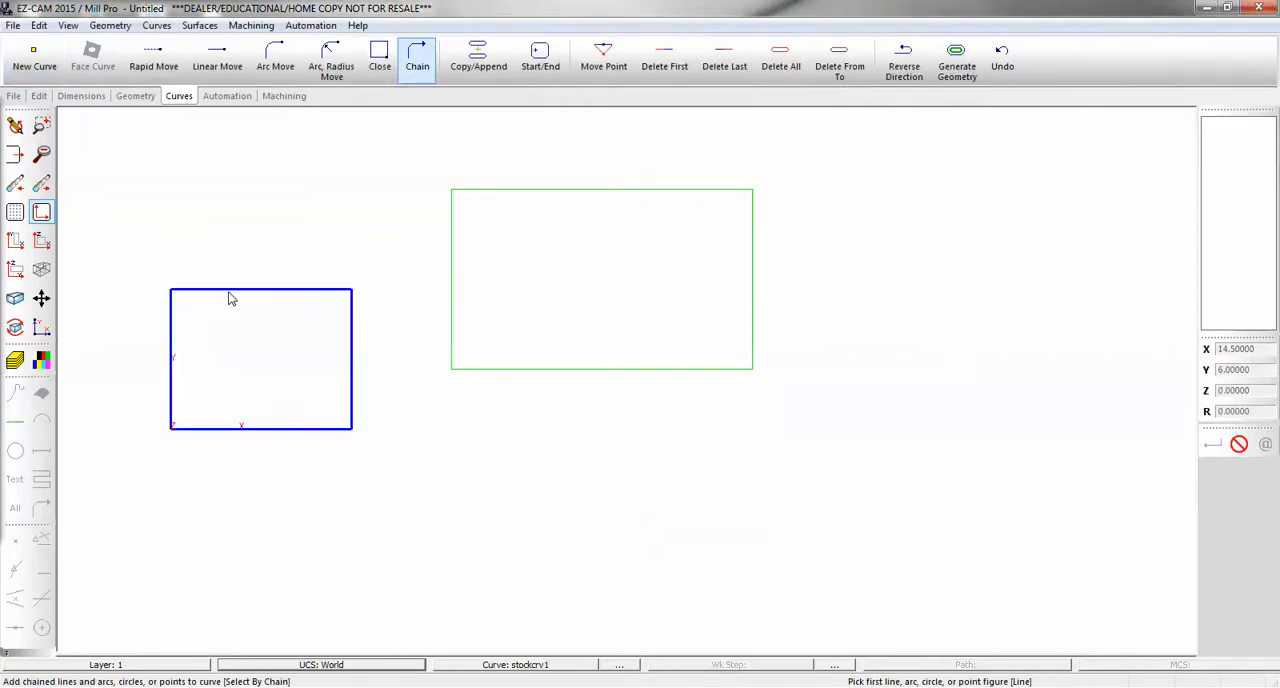
- Create a new curve named stockcrv2 by chaining the larger rectangle
{"action": "left_click", "coordinate": [40, 62]}
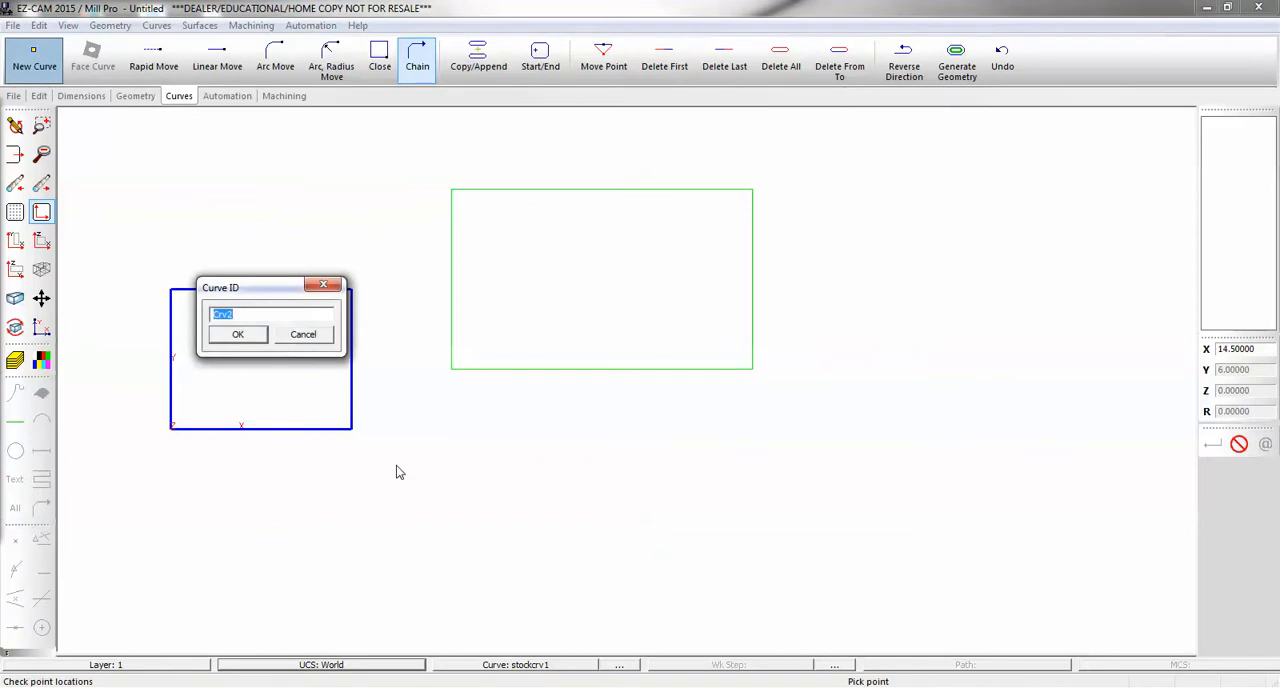
{"action": "type", "text": "stockc"}
{"action": "left_click", "coordinate": [255, 337]}
{"action": "left_click", "coordinate": [515, 198]}
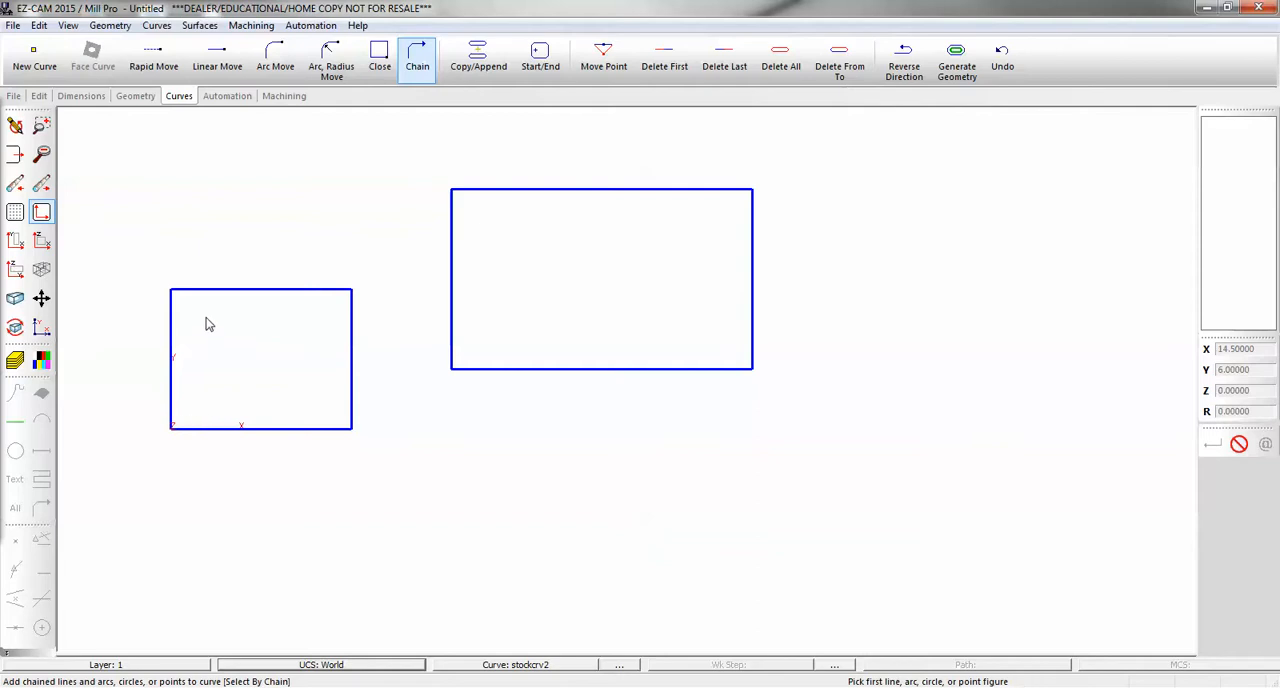
- Inside the smaller rectangle, draw a circle of radius 1 at X 1.5, Y 2 and one of radius 0.625 at X 3.5, Y 1
{"action": "left_click", "coordinate": [136, 96]}
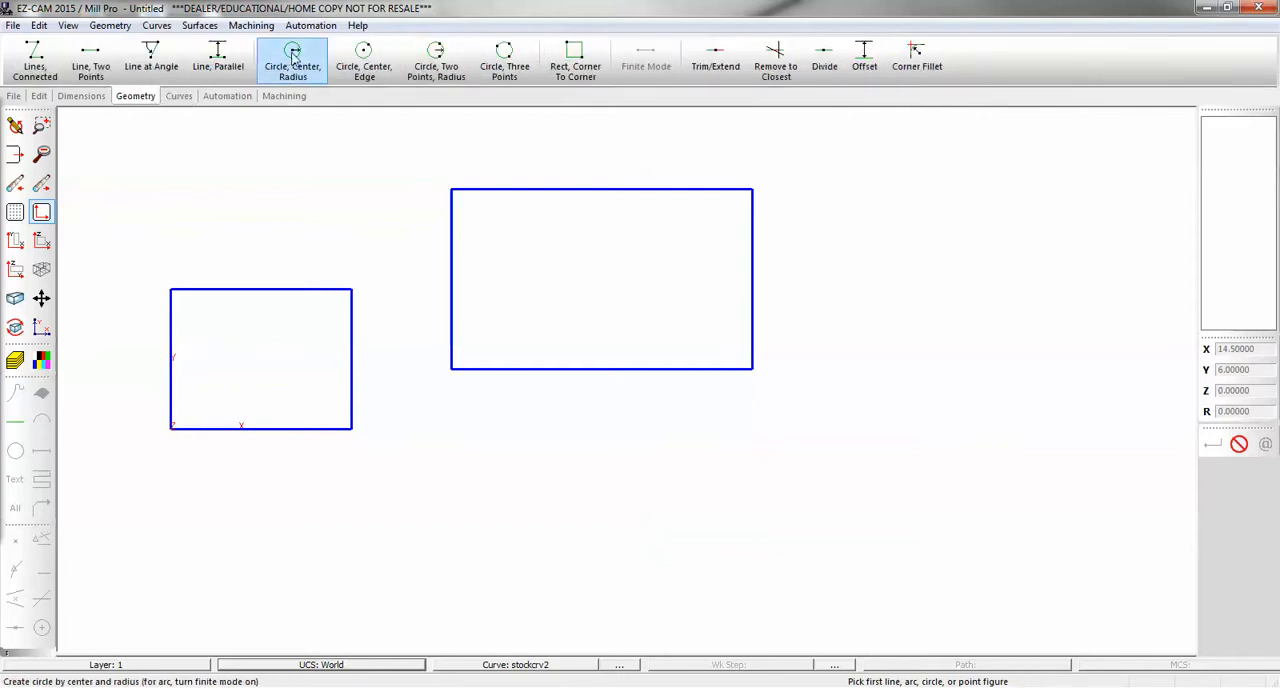
{"action": "left_click", "coordinate": [292, 60]}
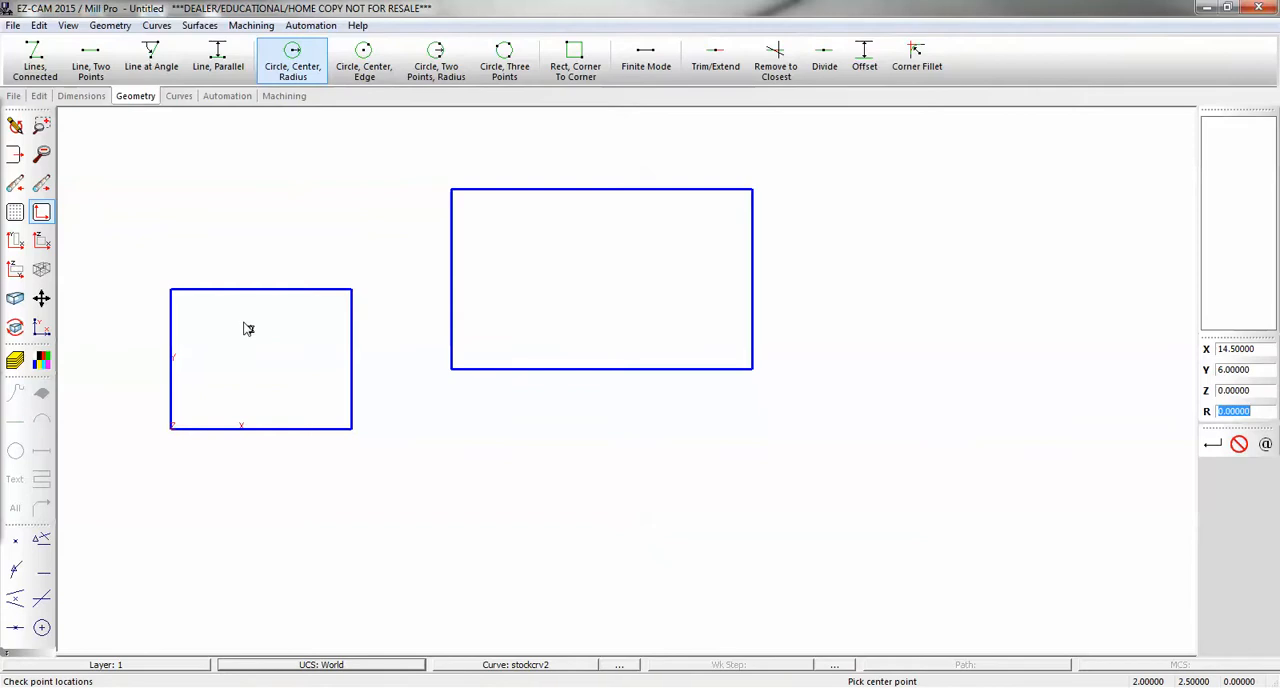
{"action": "type", "text": "1"}
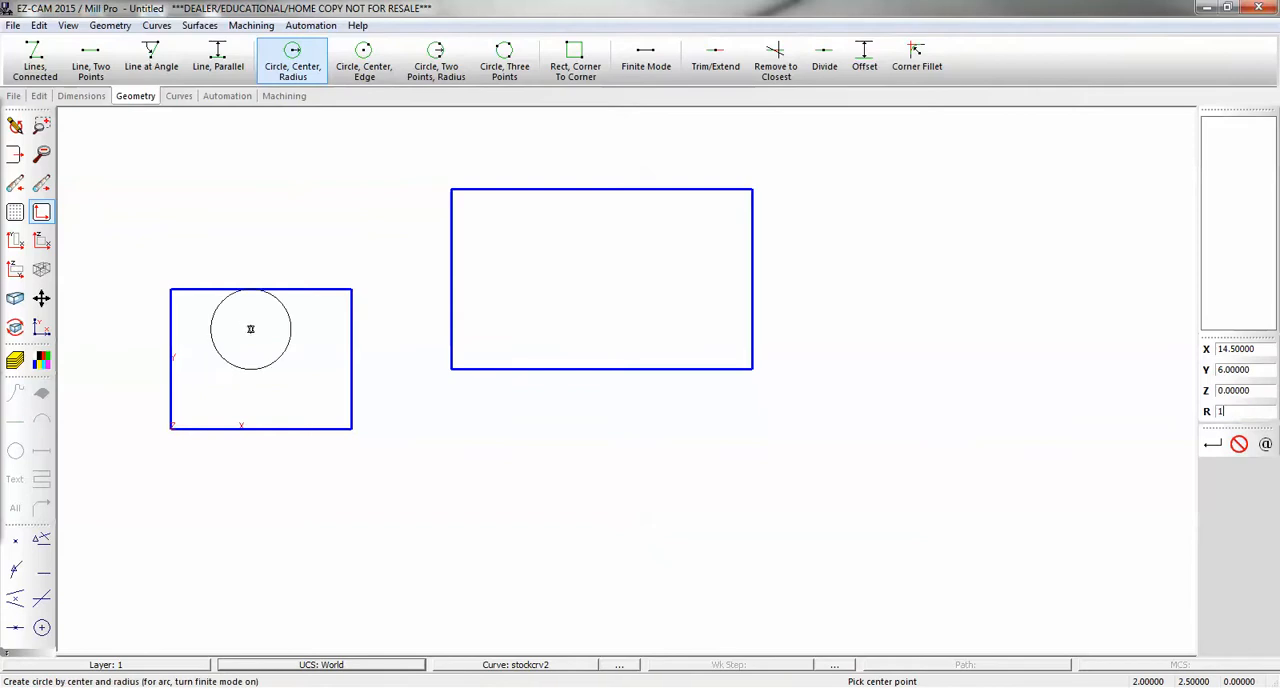
{"action": "left_click", "coordinate": [230, 349]}
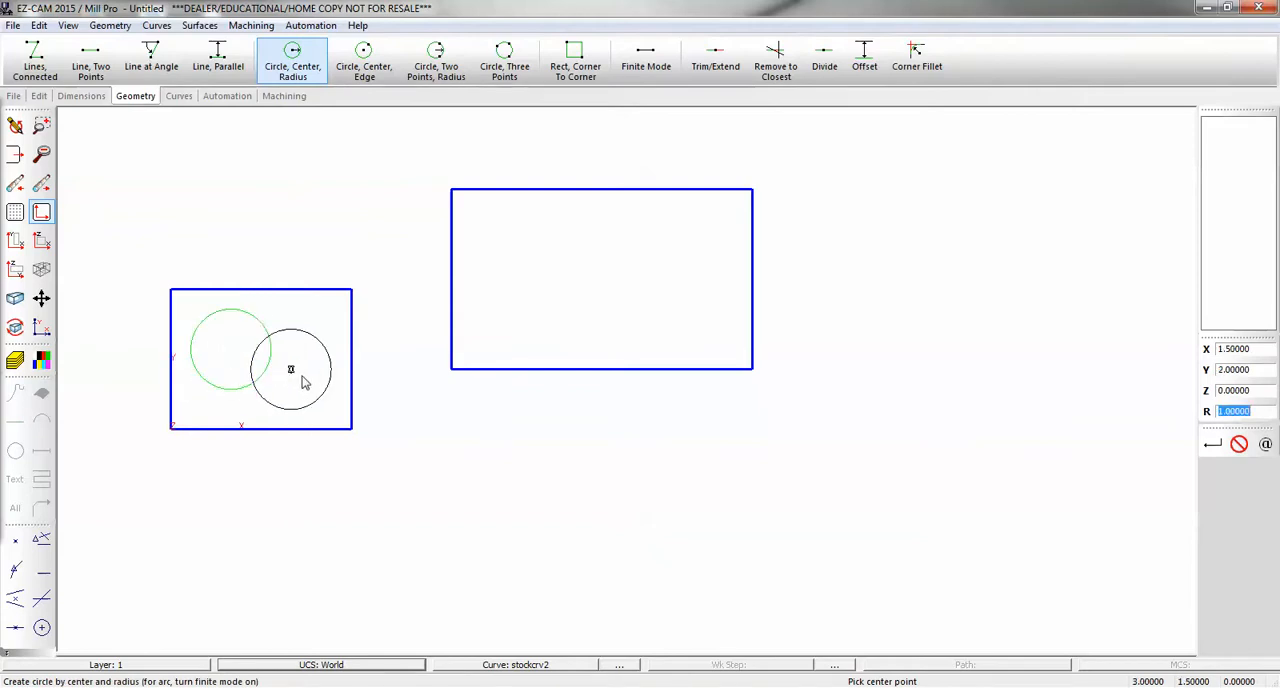
{"action": "type", "text": ".625"}
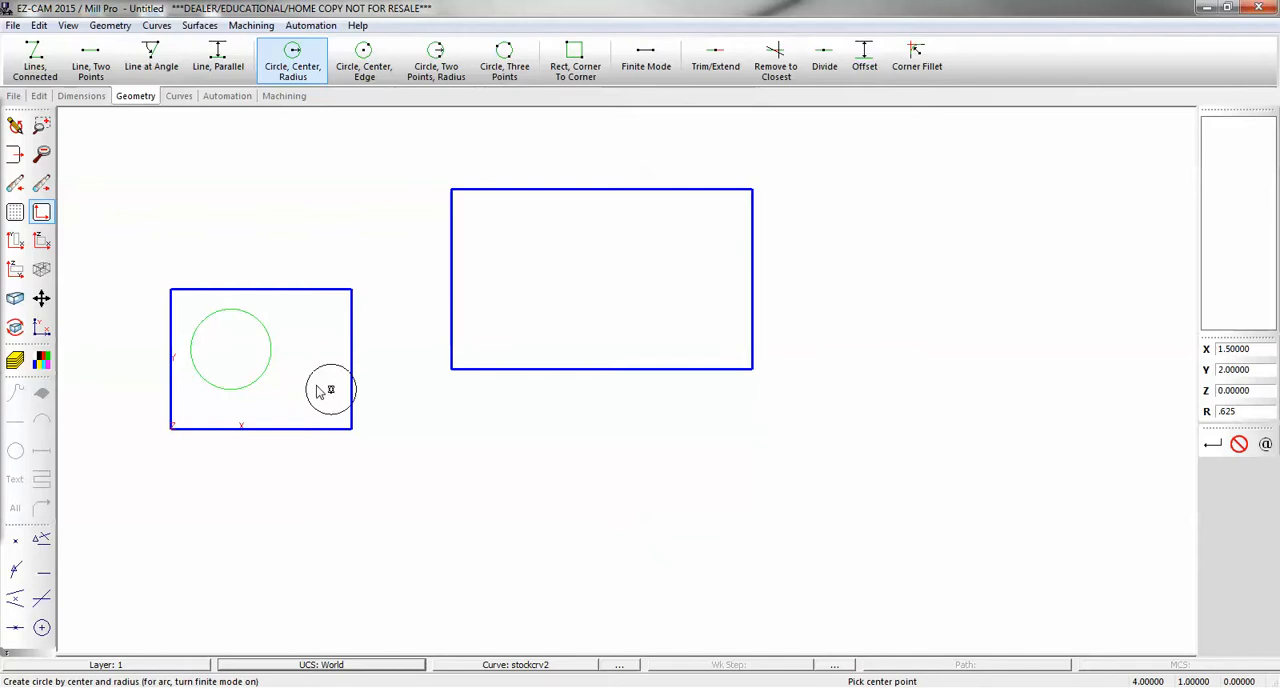
{"action": "left_click", "coordinate": [314, 390]}
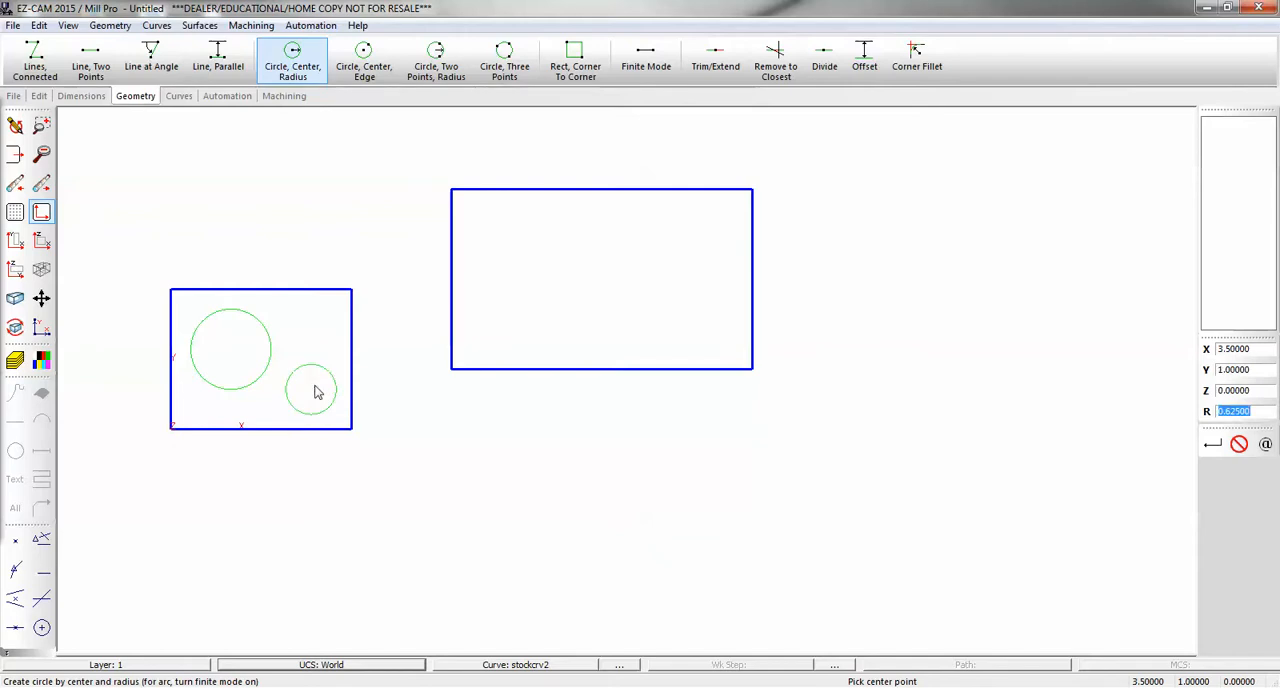
- Draw two 0.625-radius circles near the larger rectangle's upper corners and a 1.5-radius circle centred at X 10.5, Y 3.5
{"action": "left_click", "coordinate": [510, 229]}
{"action": "left_click", "coordinate": [691, 229]}
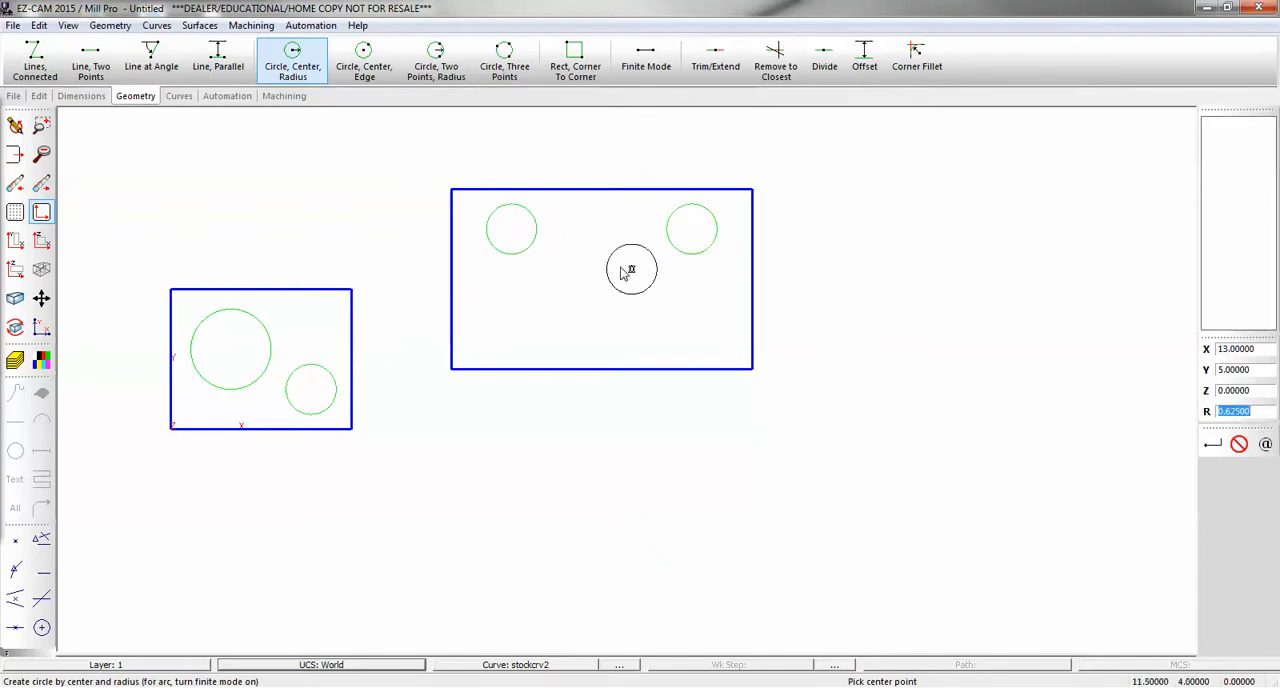
{"action": "type", "text": "1.5"}
{"action": "left_click", "coordinate": [591, 289]}
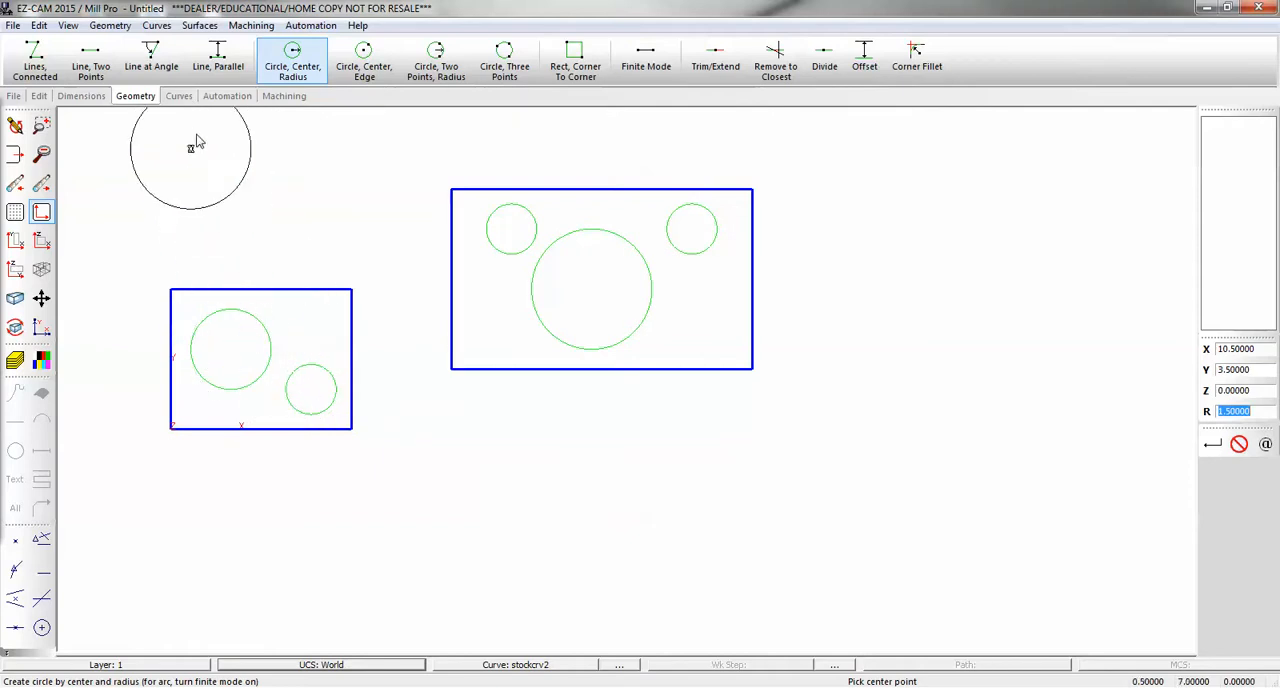
- Chain the radius 1 circle in the smaller rectangle into a new curve, keeping the default curve ID
{"action": "left_click", "coordinate": [179, 95]}
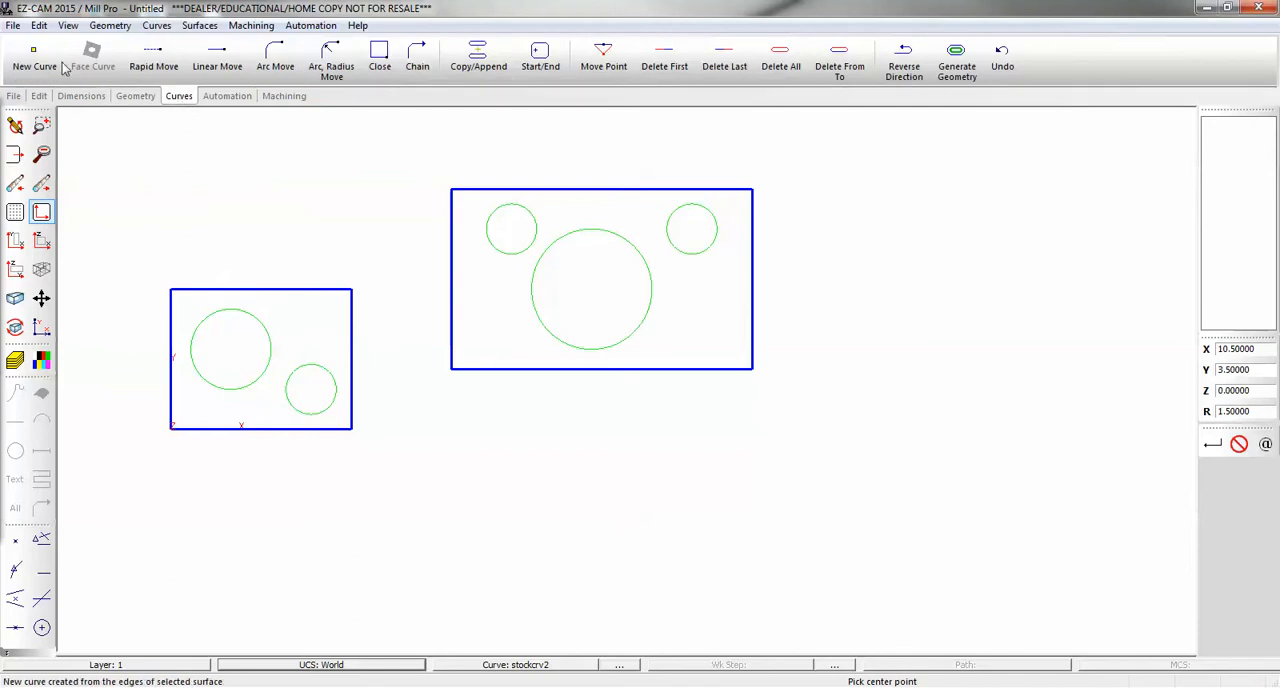
{"action": "left_click", "coordinate": [240, 342]}
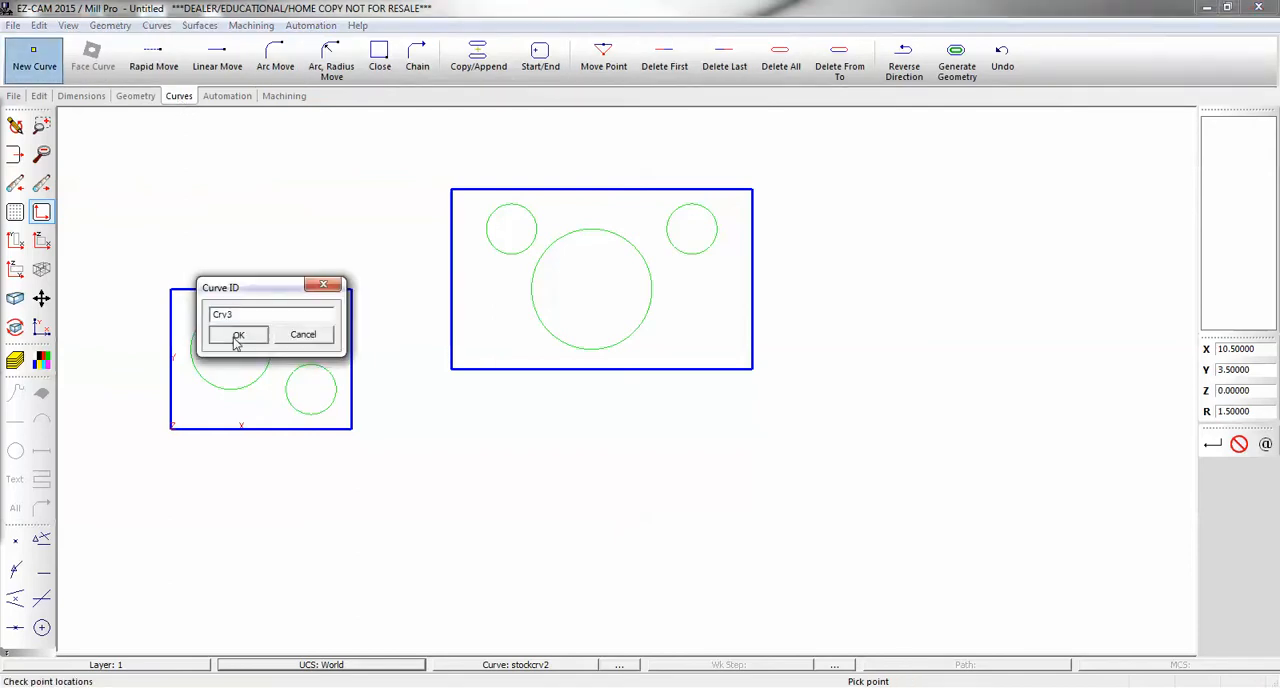
{"action": "left_click", "coordinate": [237, 335]}
{"action": "left_click", "coordinate": [255, 342]}
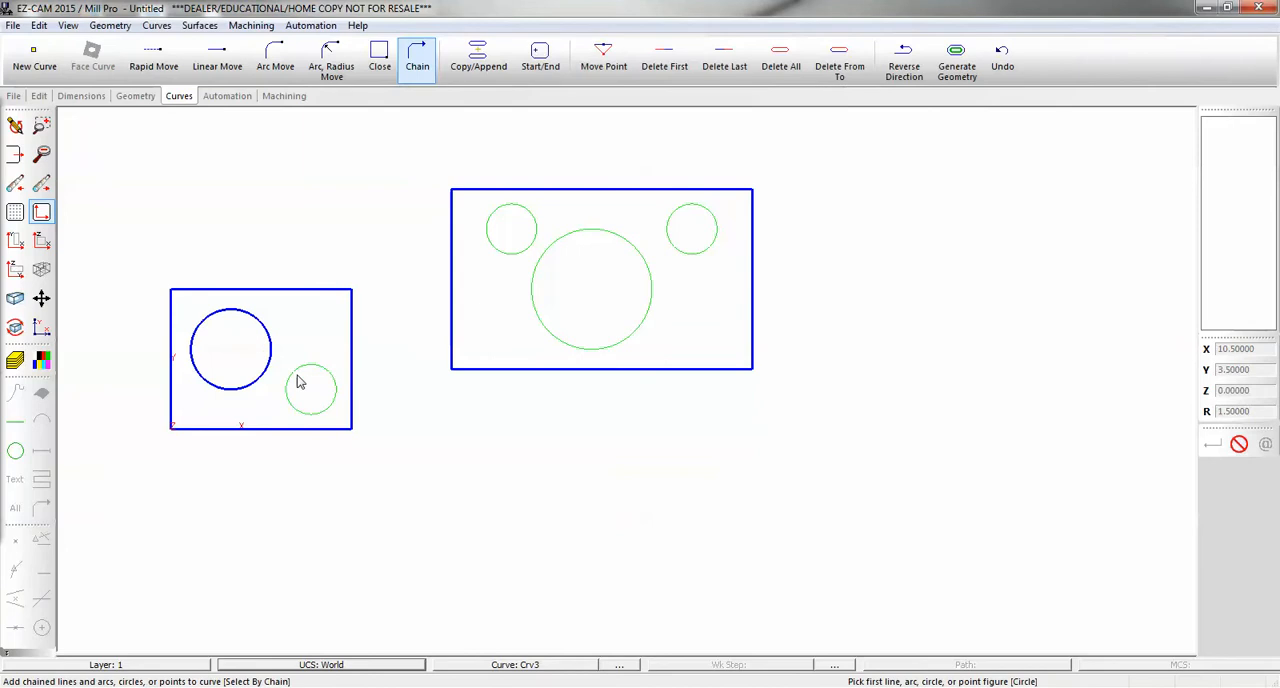
- Add the smaller rectangle's 0.625-radius circle to its curve, and chain the larger rectangle's three circles into a new curve with the default ID
{"action": "left_click", "coordinate": [301, 380]}
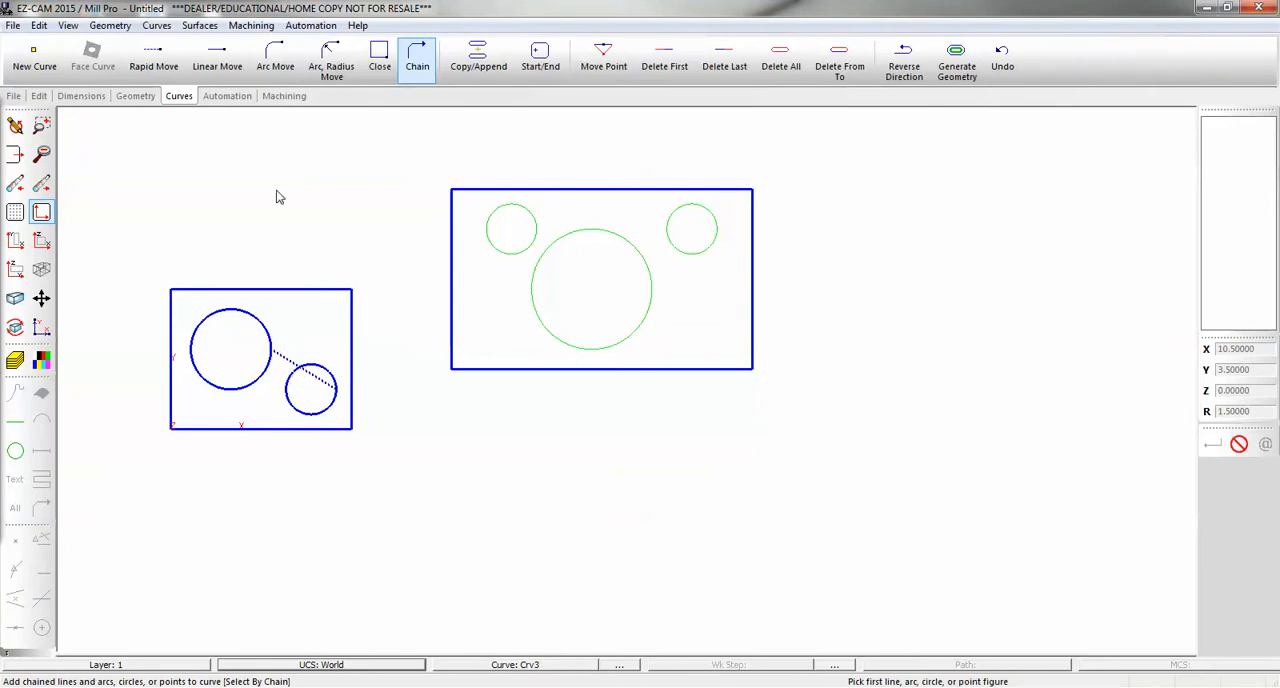
{"action": "left_click", "coordinate": [34, 60]}
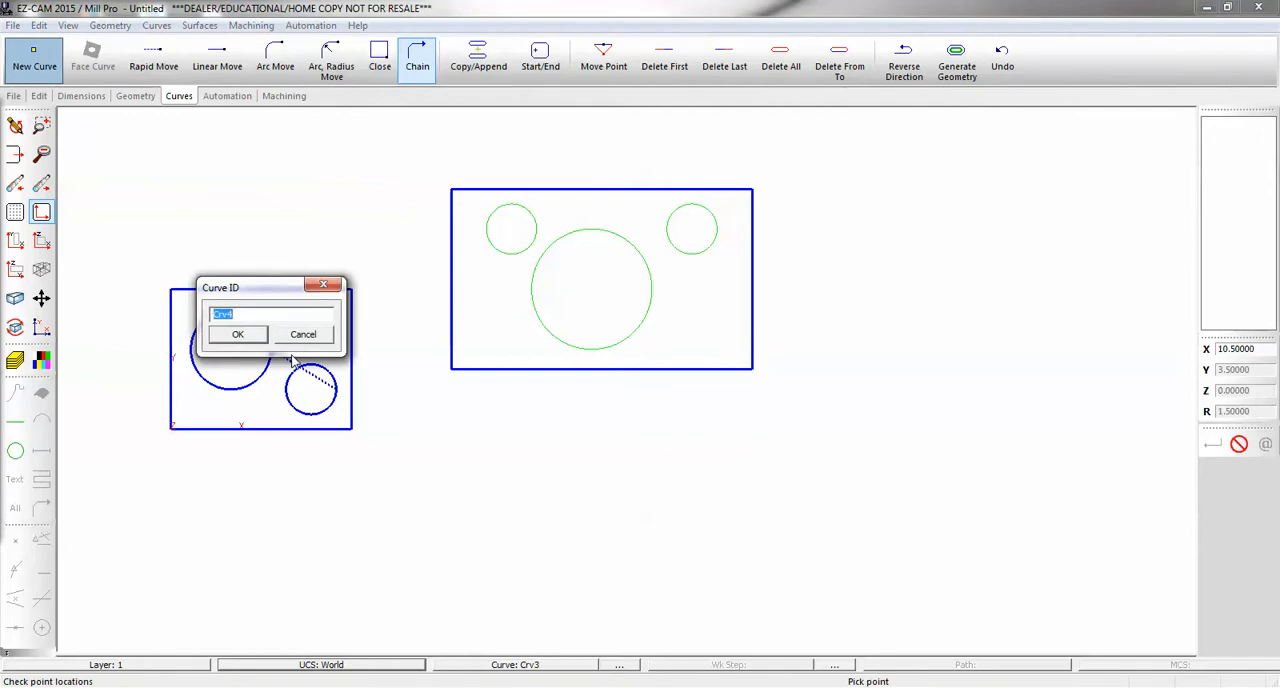
{"action": "left_click", "coordinate": [238, 335]}
{"action": "left_click", "coordinate": [521, 252]}
{"action": "left_click", "coordinate": [545, 262]}
{"action": "left_click", "coordinate": [671, 232]}
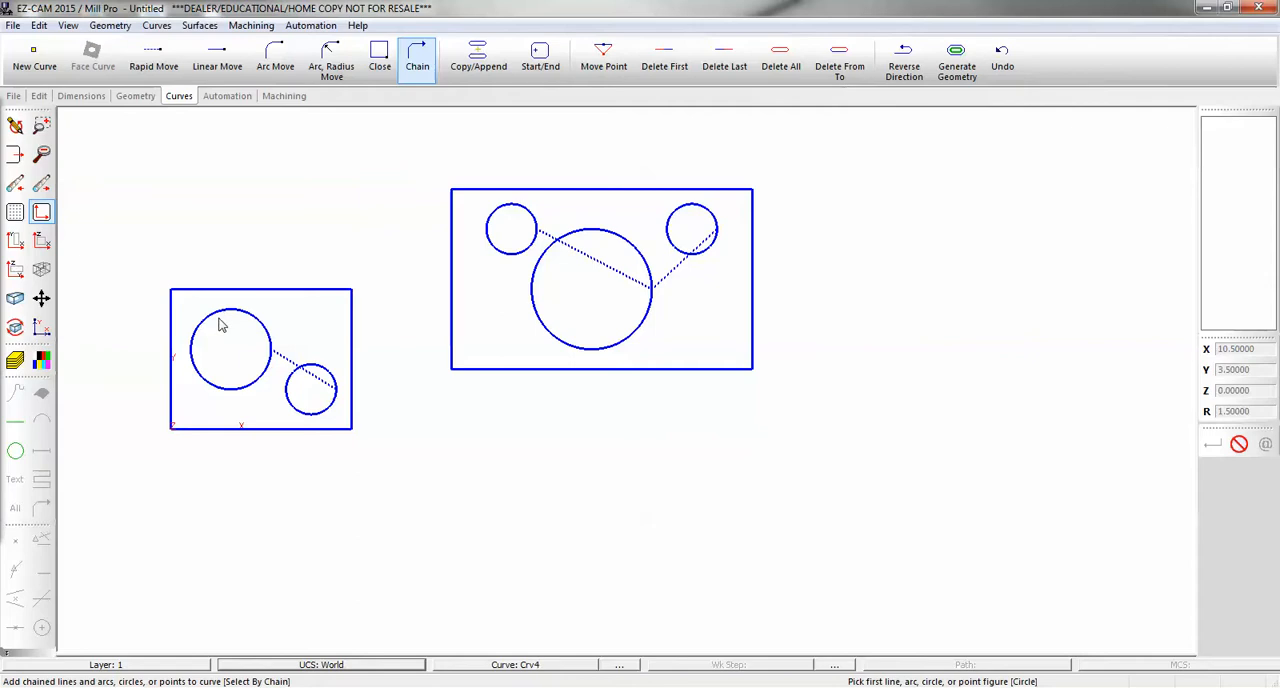
- Make the smaller rectangle's circle curve current and create a pocket work step on it named G54 pockets
{"action": "left_click", "coordinate": [528, 665]}
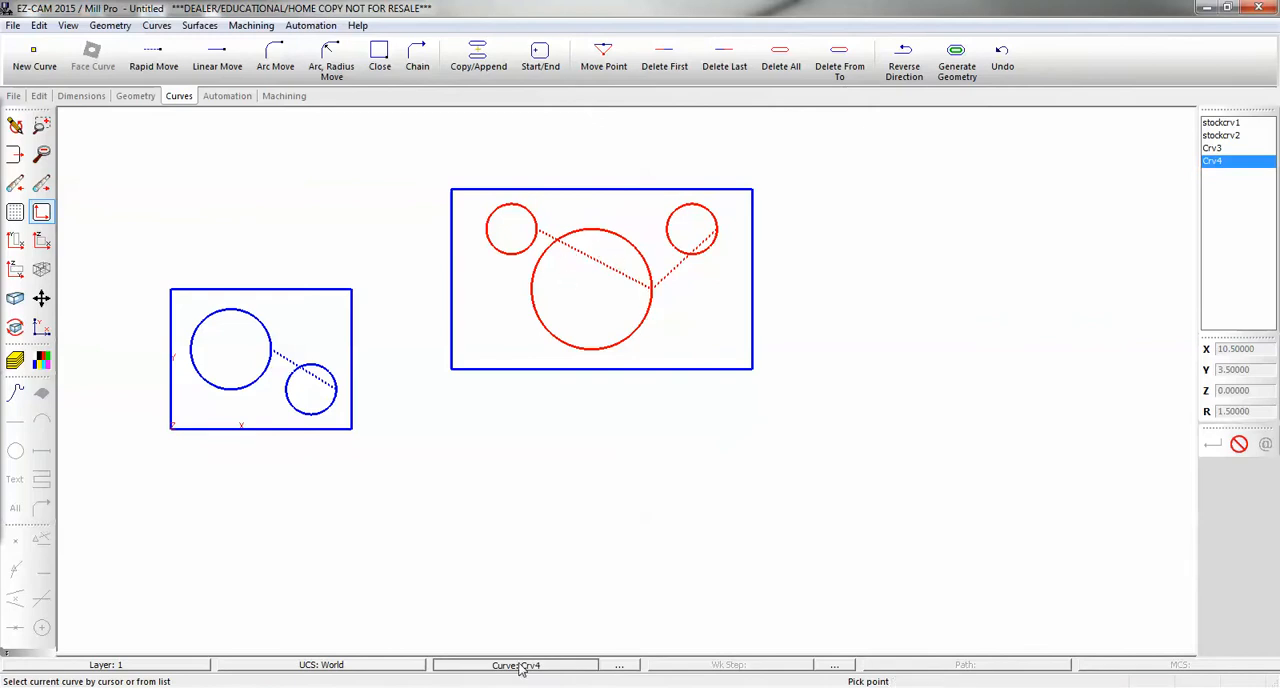
{"action": "left_click", "coordinate": [322, 388]}
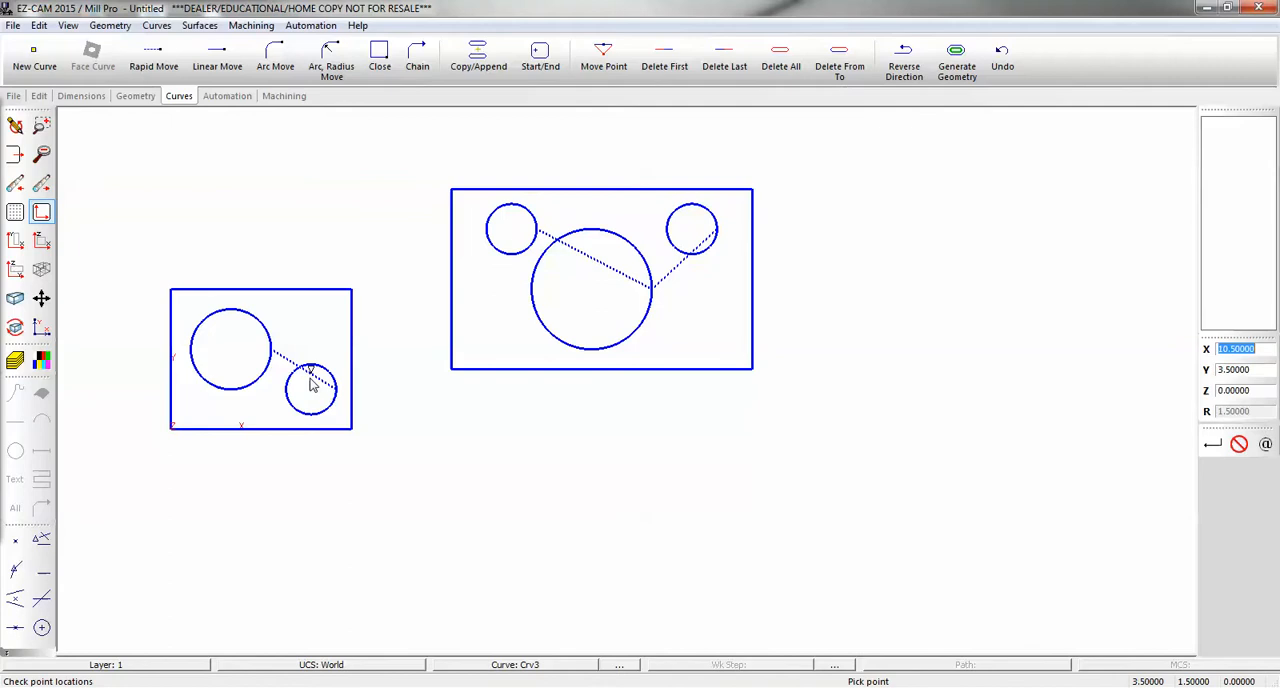
{"action": "left_click", "coordinate": [212, 98]}
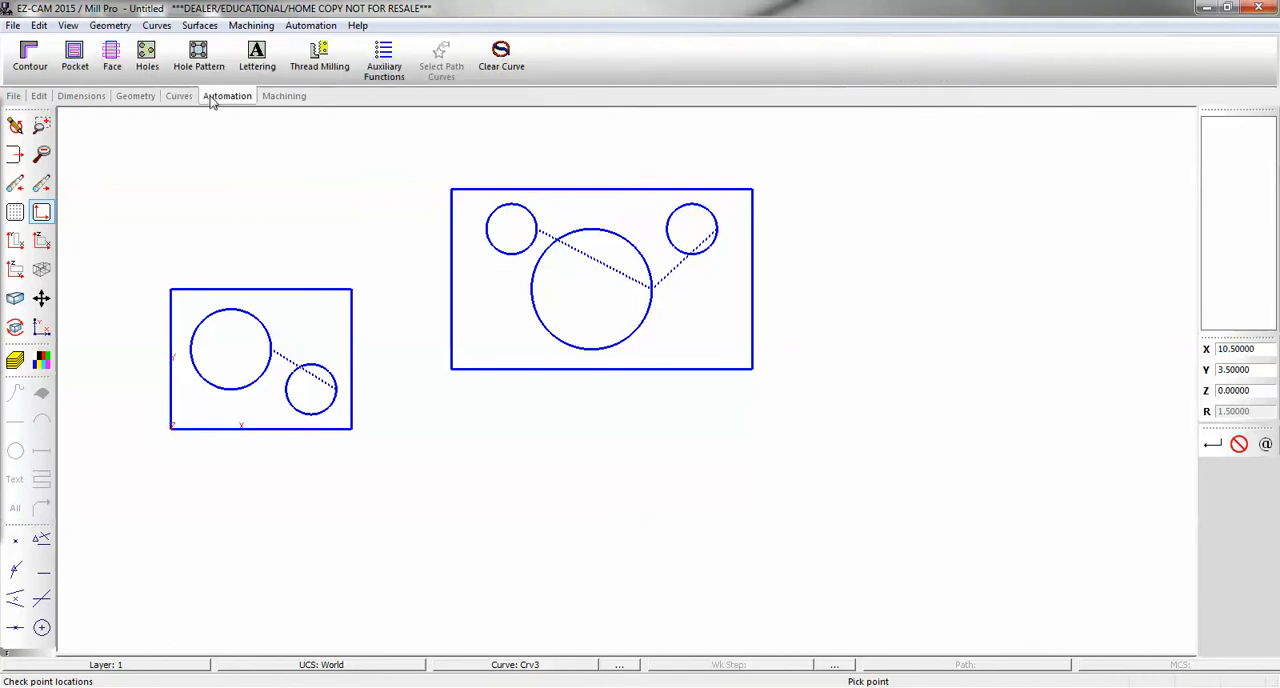
{"action": "left_click", "coordinate": [75, 55]}
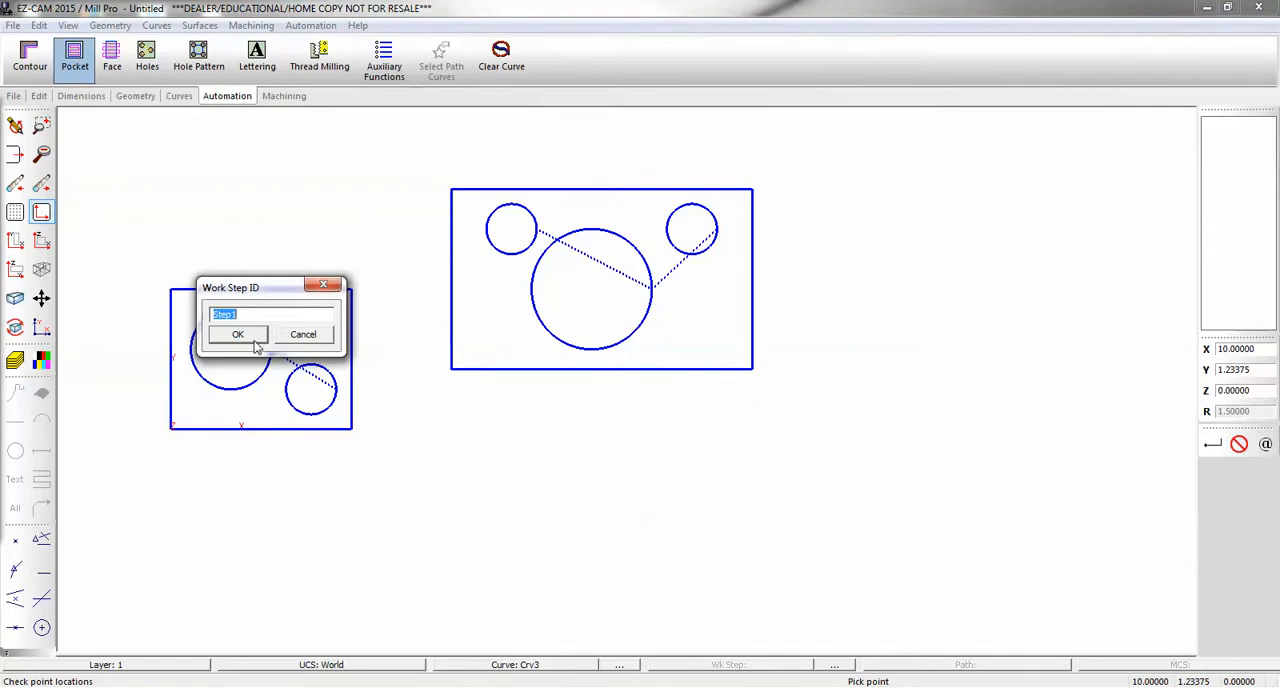
{"action": "type", "text": "G54 pockest"}
{"action": "key", "text": "Return"}
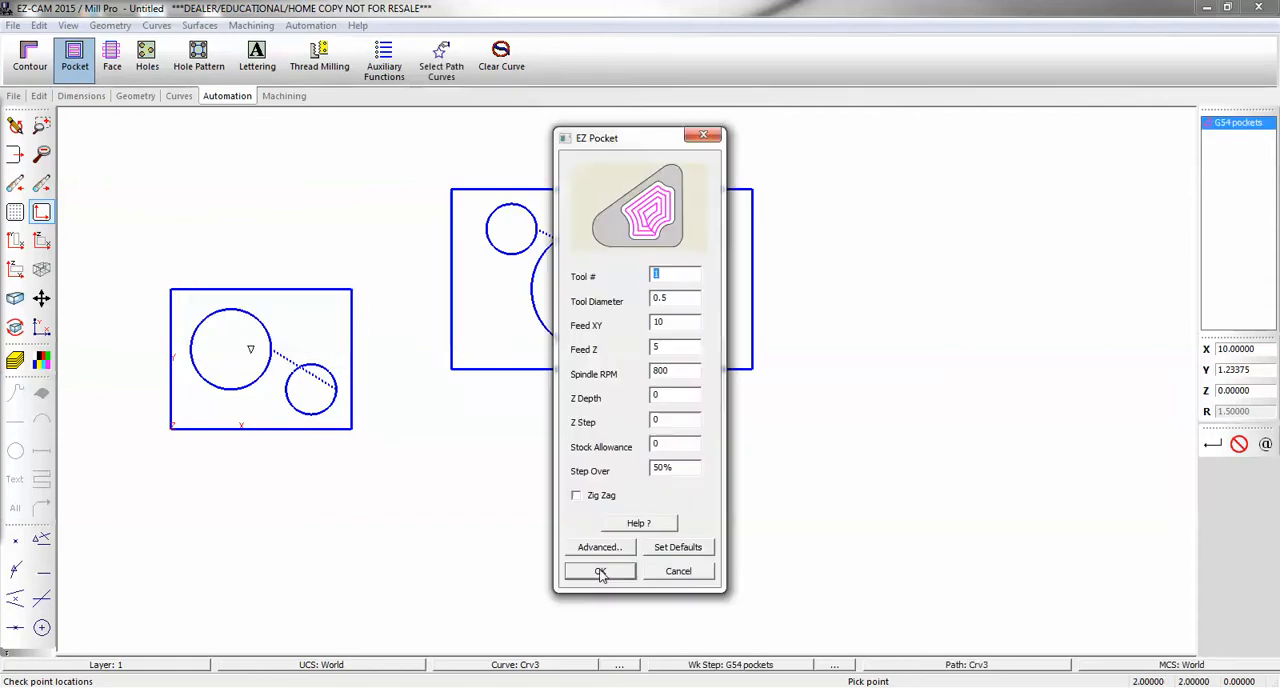
- Set the G54 pockets Z depth to 0.25 and review its advanced work step data, keeping fixture 54 and MCS World
{"action": "key", "text": "Tab"}
{"action": "key", "text": "Tab"}
{"action": "key", "text": "Tab"}
{"action": "key", "text": "Tab"}
{"action": "key", "text": "Tab"}
{"action": "type", "text": ".25"}
{"action": "left_click", "coordinate": [600, 571]}
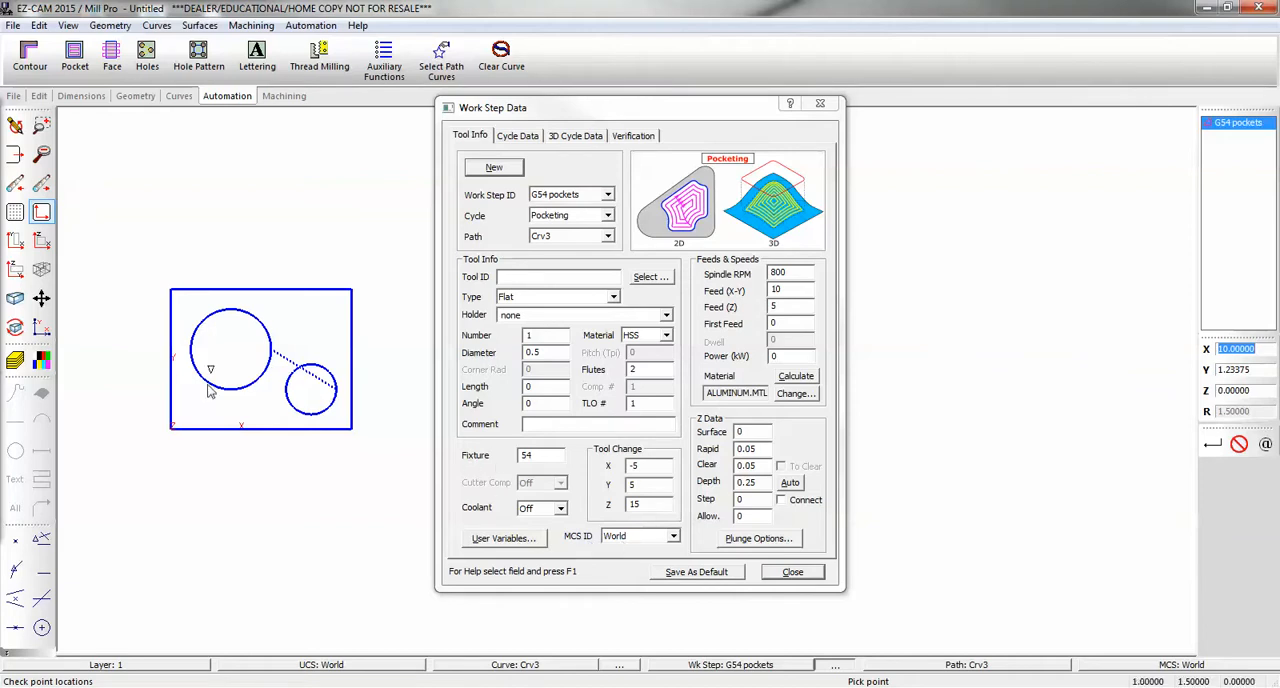
{"action": "left_click", "coordinate": [784, 574]}
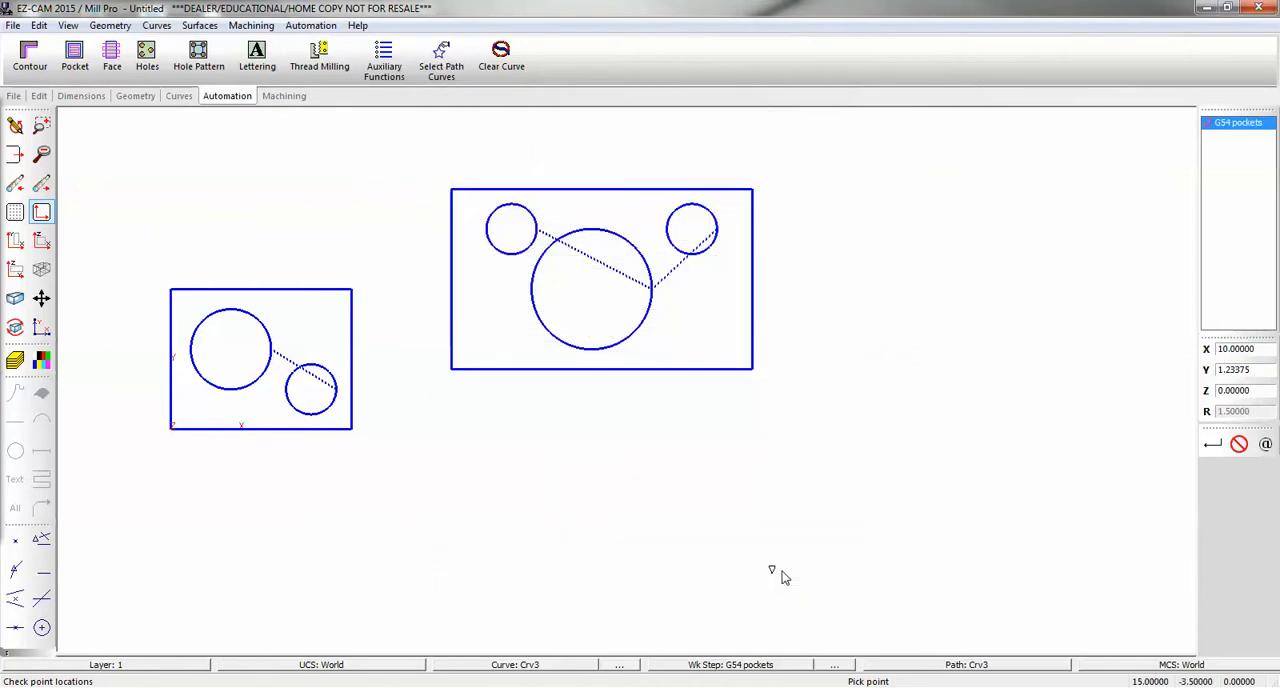
- Verify the tool path of the G54 pockets work step
{"action": "left_click", "coordinate": [298, 98]}
{"action": "left_click", "coordinate": [328, 66]}
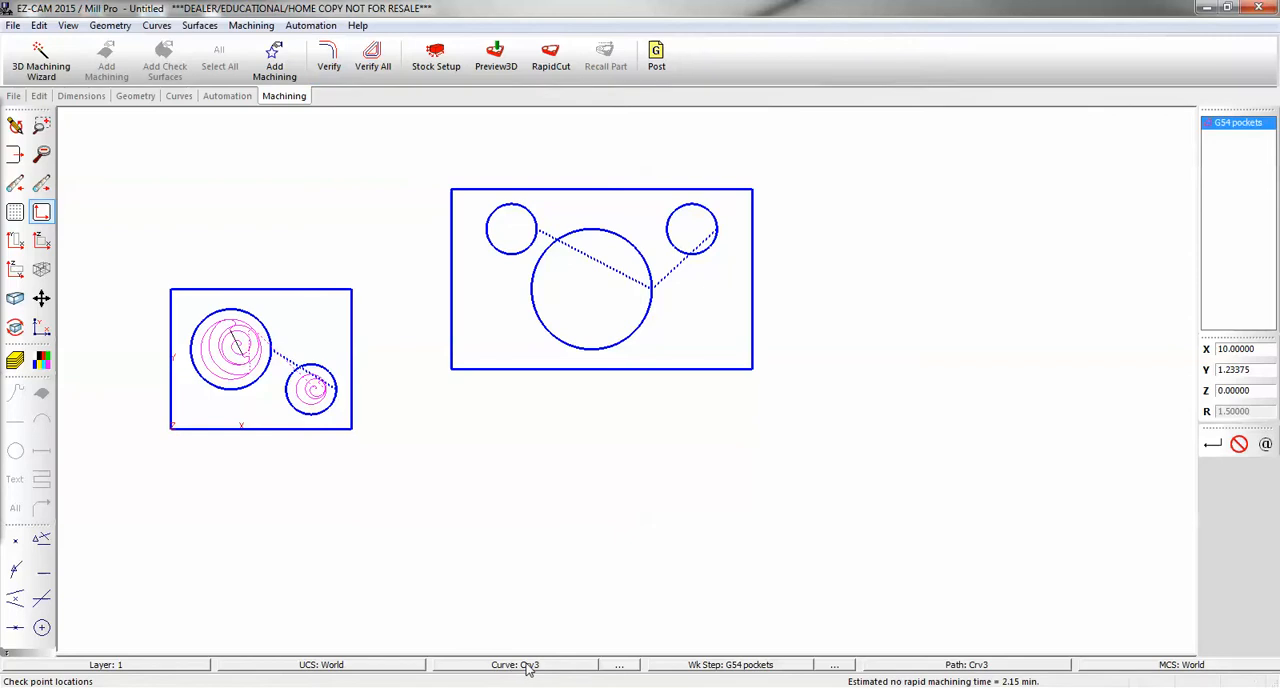
{"action": "left_click", "coordinate": [273, 70]}
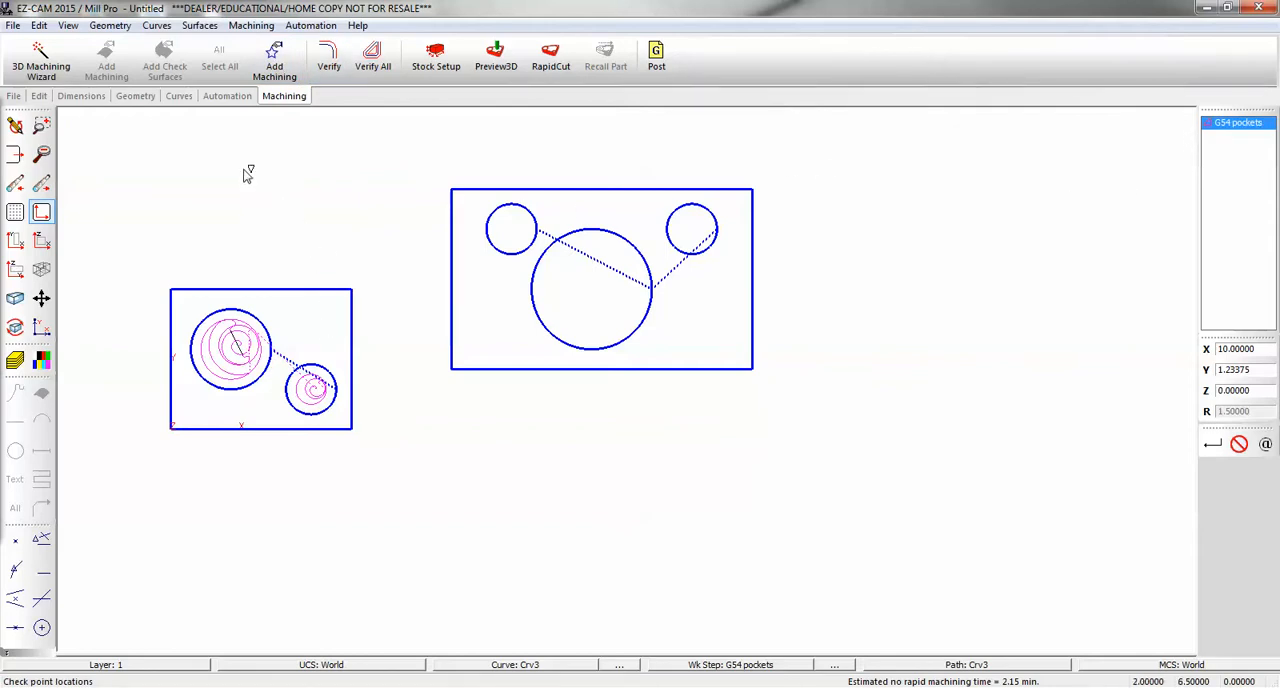
- Activate the G55 UCS and make the larger rectangle's circle curve current
{"action": "left_click", "coordinate": [345, 665]}
{"action": "left_click", "coordinate": [1212, 148]}
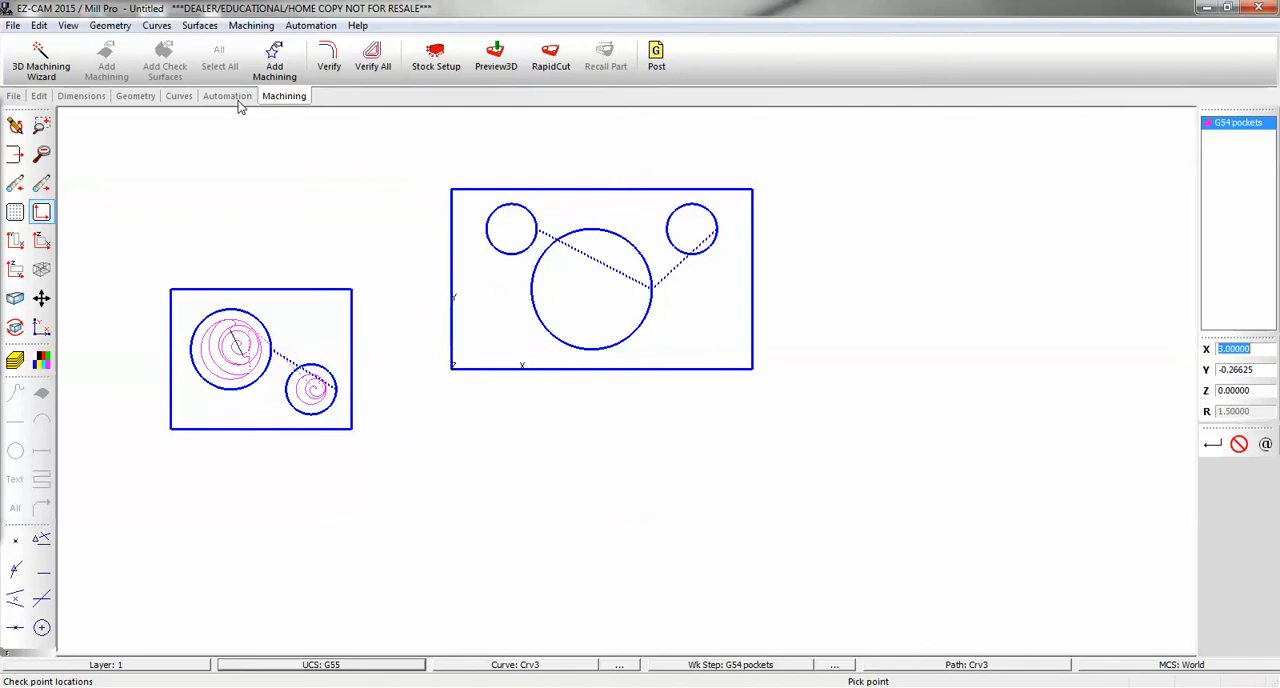
{"action": "left_click", "coordinate": [500, 664]}
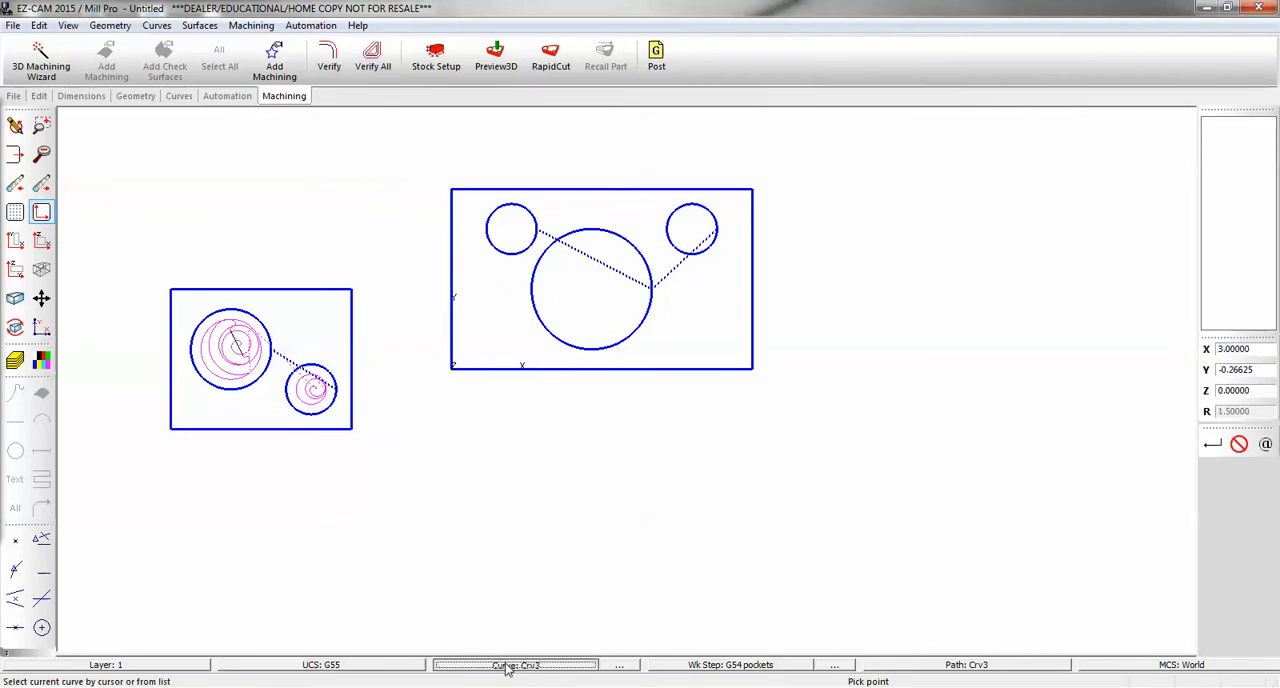
{"action": "left_click", "coordinate": [590, 358]}
- Create a pocket work step named G55 pockets on the larger rectangle's circle curve
{"action": "left_click", "coordinate": [227, 95]}
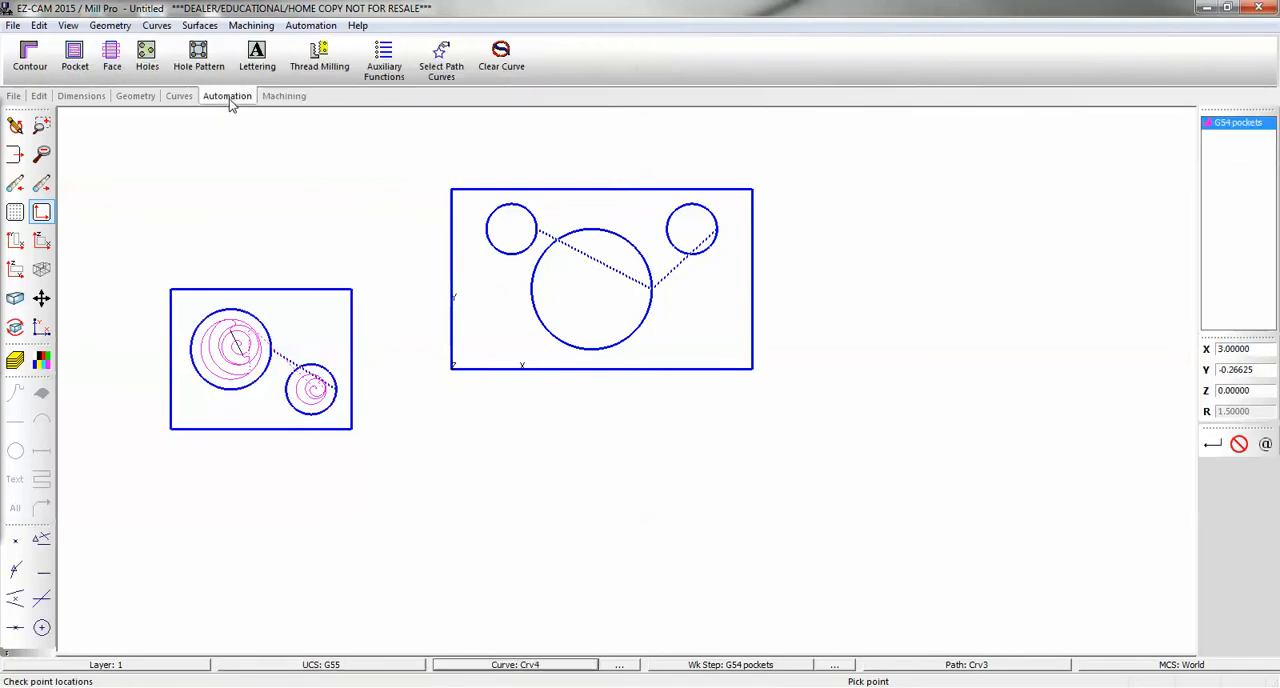
{"action": "left_click", "coordinate": [88, 58]}
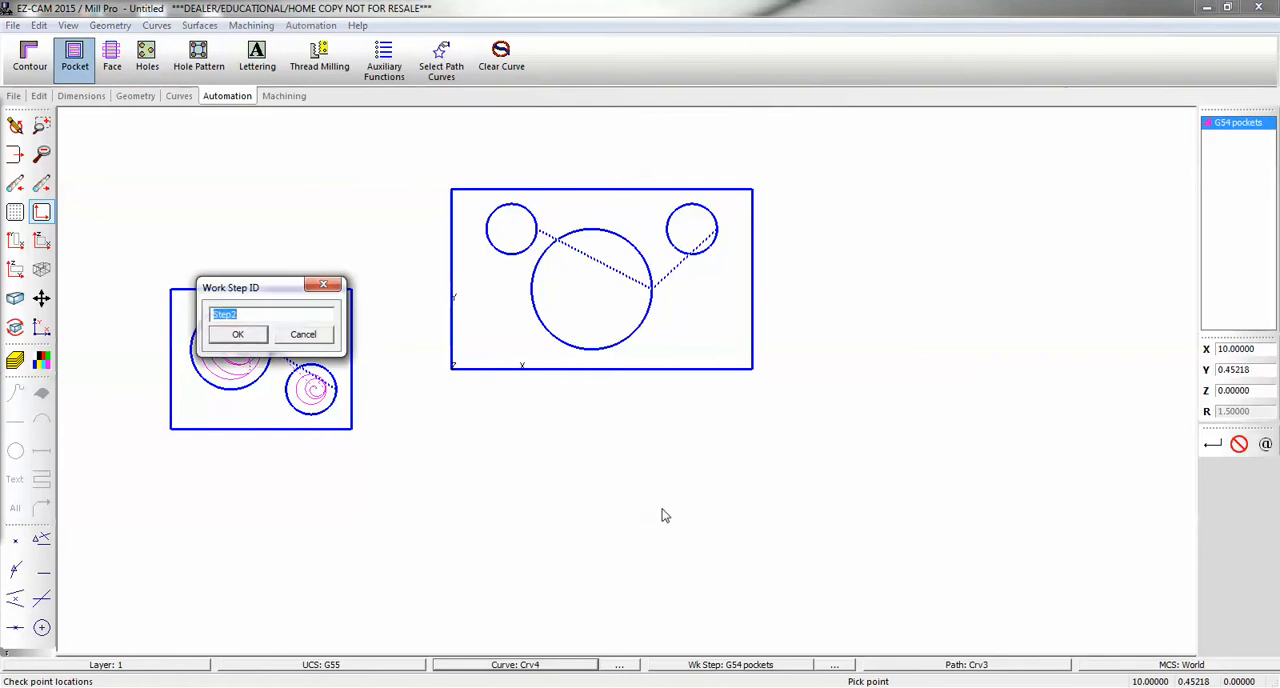
{"action": "type", "text": "G55 pockets"}
{"action": "key", "text": "Return"}
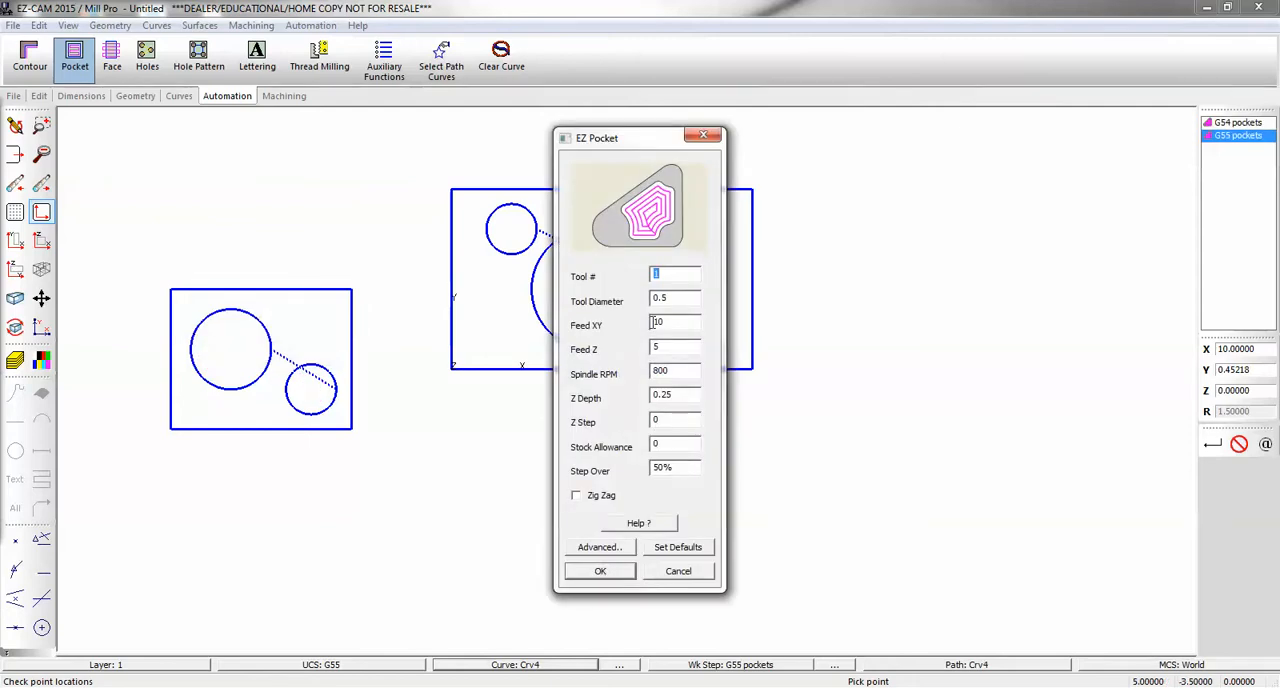
- In the advanced data of the G55 pockets work step, set the fixture to 55 and the MCS ID to G55
{"action": "left_click_drag", "start_coordinate": [670, 150], "coordinate": [866, 157]}
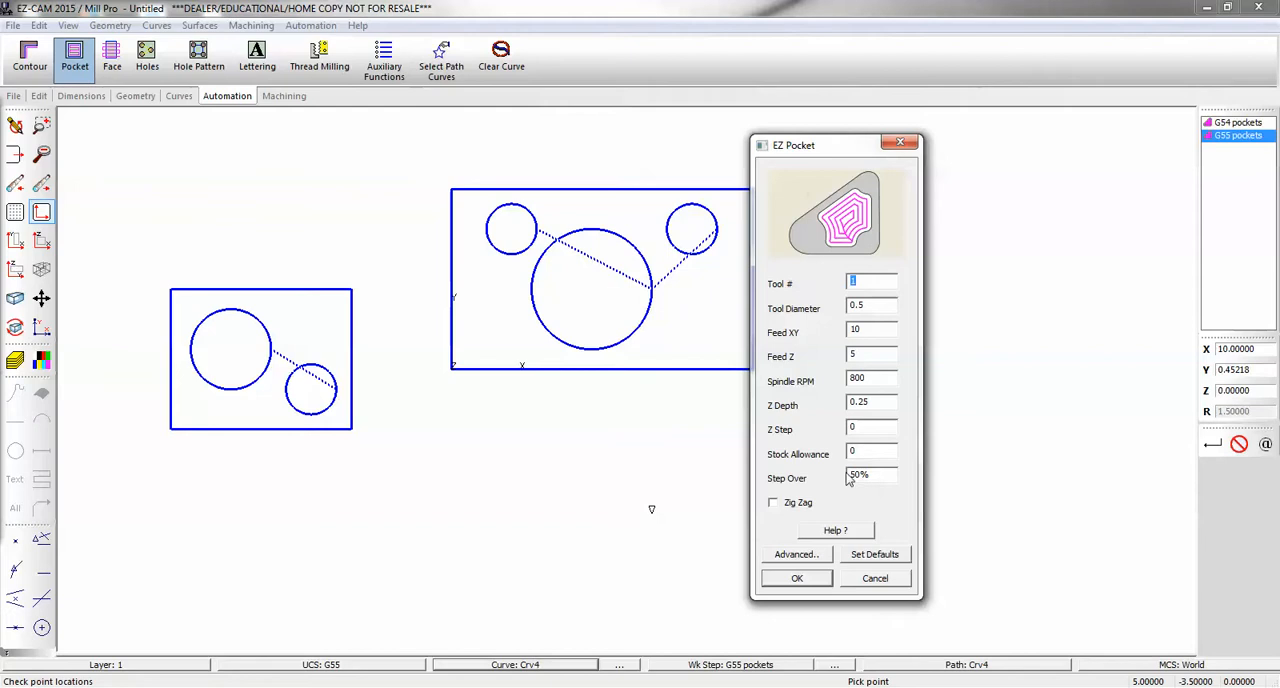
{"action": "left_click", "coordinate": [812, 556]}
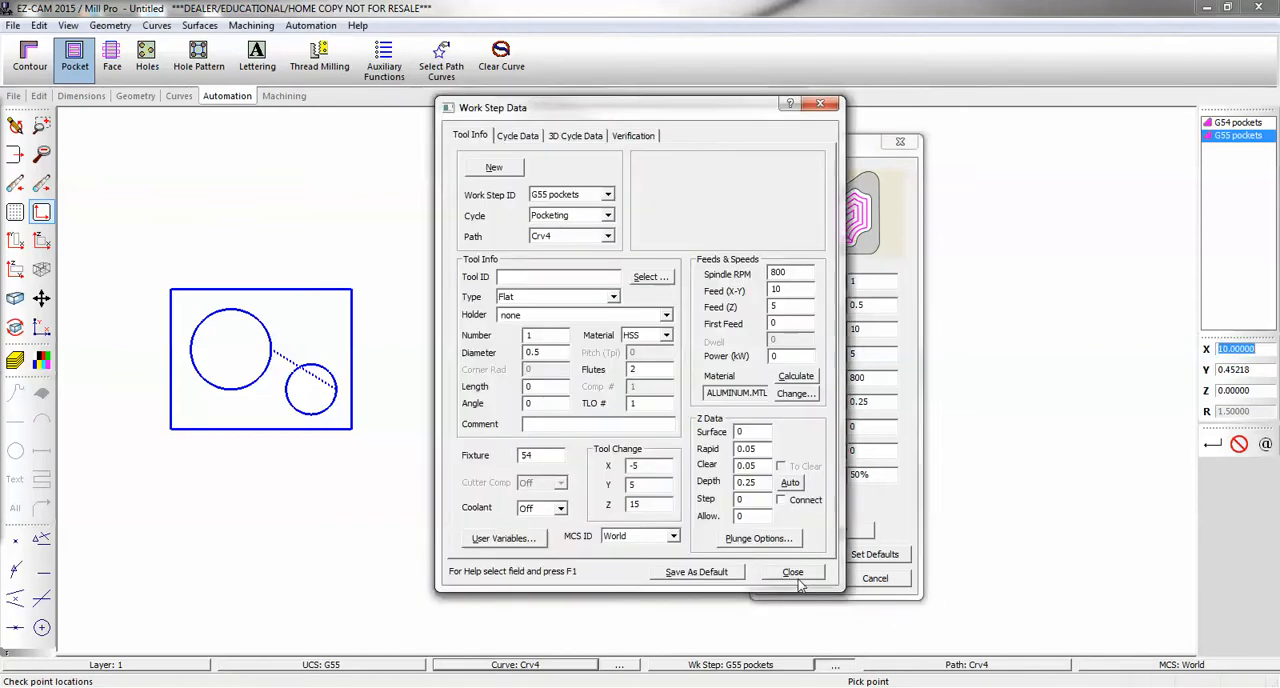
{"action": "double_click", "coordinate": [530, 456]}
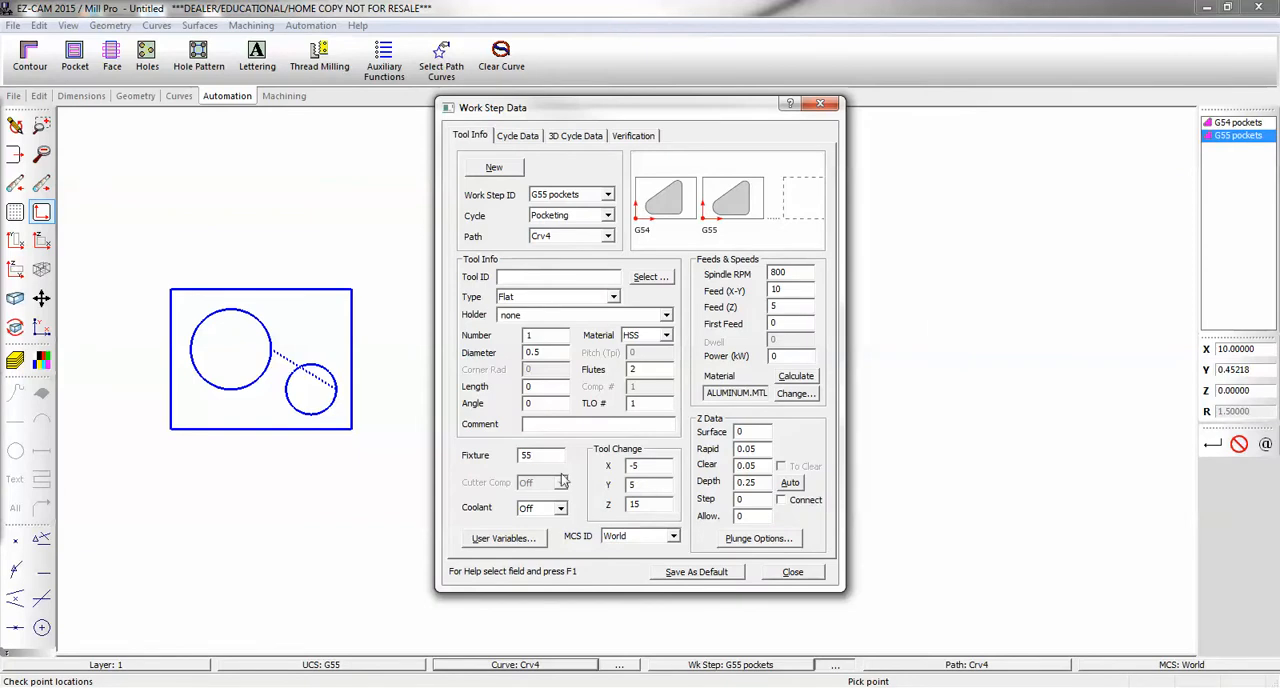
{"action": "left_click", "coordinate": [673, 537]}
{"action": "left_click", "coordinate": [655, 582]}
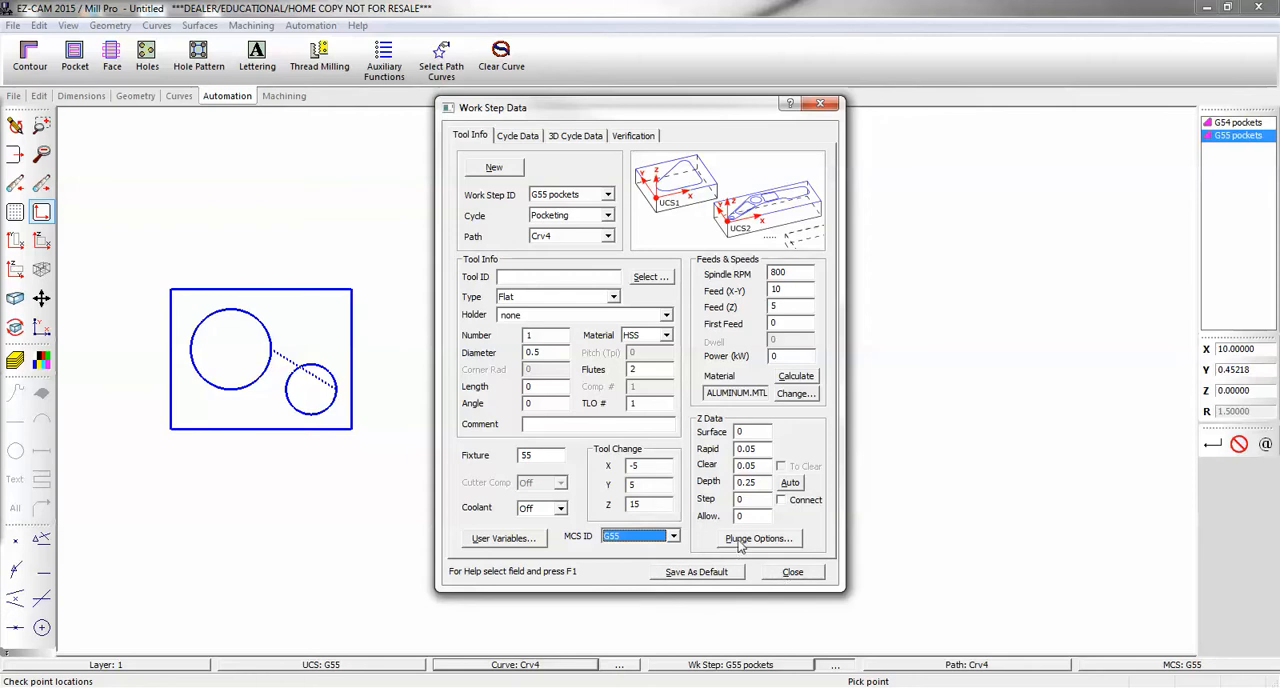
{"action": "left_click_drag", "start_coordinate": [713, 104], "coordinate": [985, 78]}
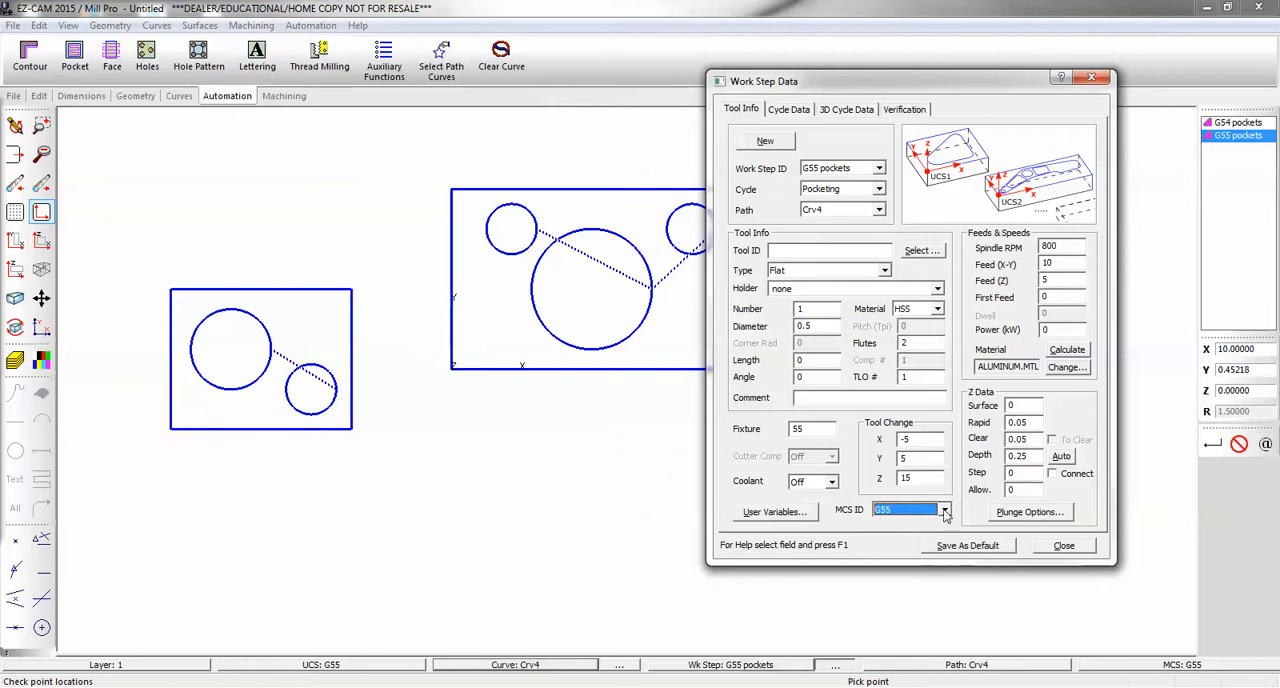
{"action": "left_click", "coordinate": [1064, 547]}
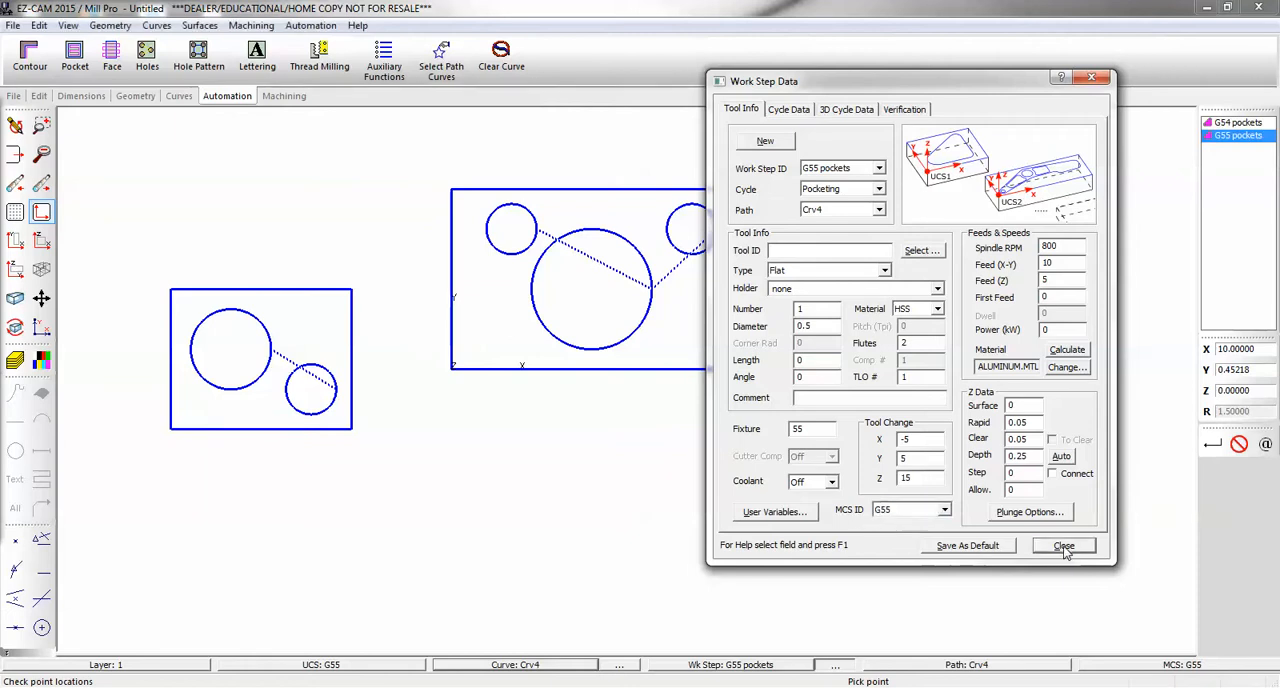
- Verify the G55 pockets tool path, and verify all work steps together
{"action": "left_click", "coordinate": [286, 98]}
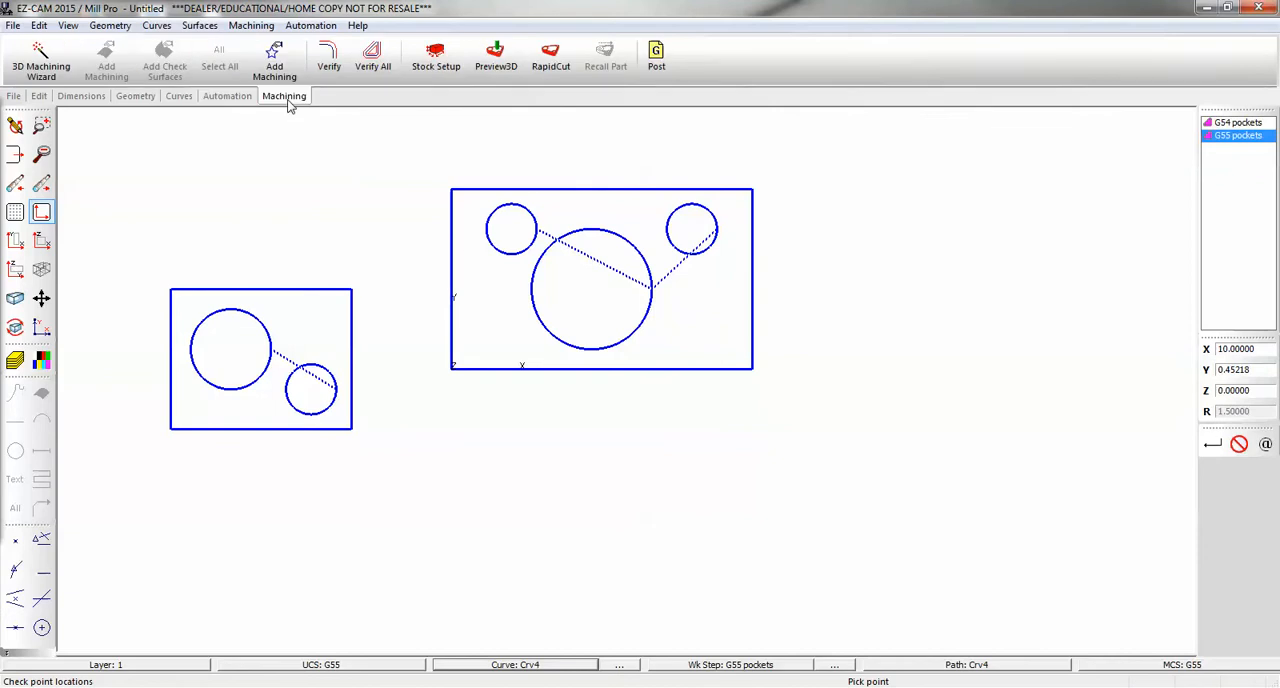
{"action": "left_click", "coordinate": [329, 60]}
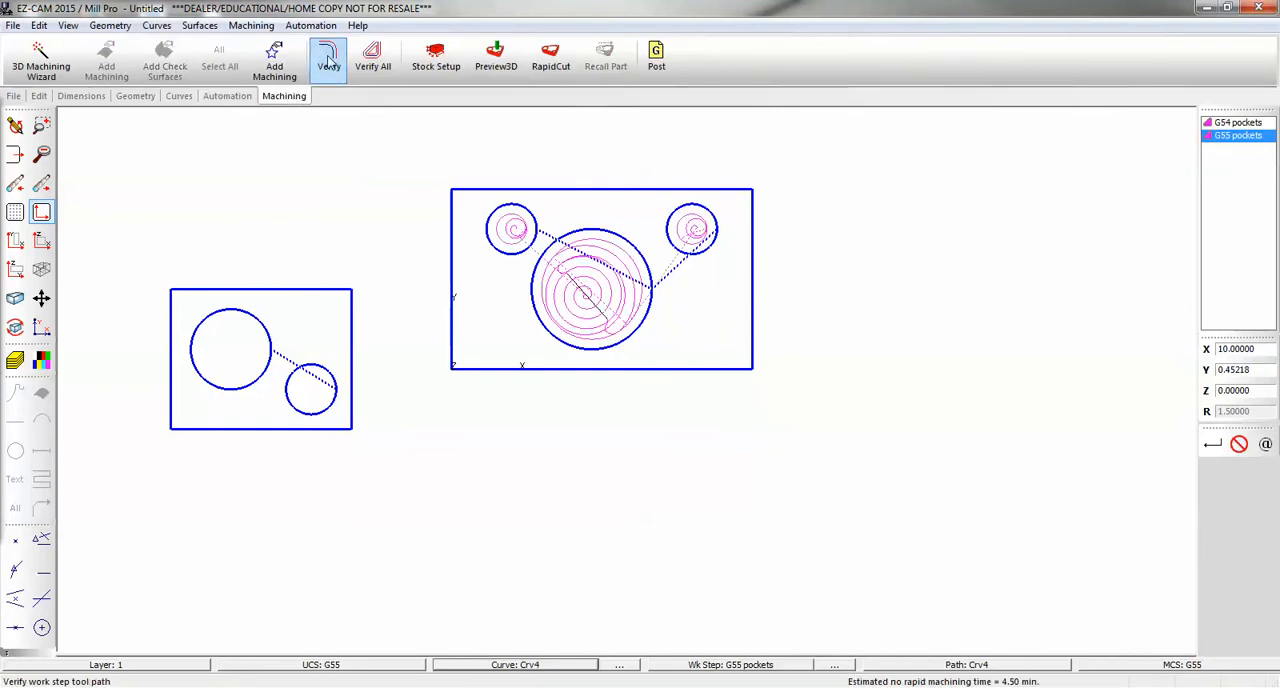
{"action": "left_click", "coordinate": [372, 58]}
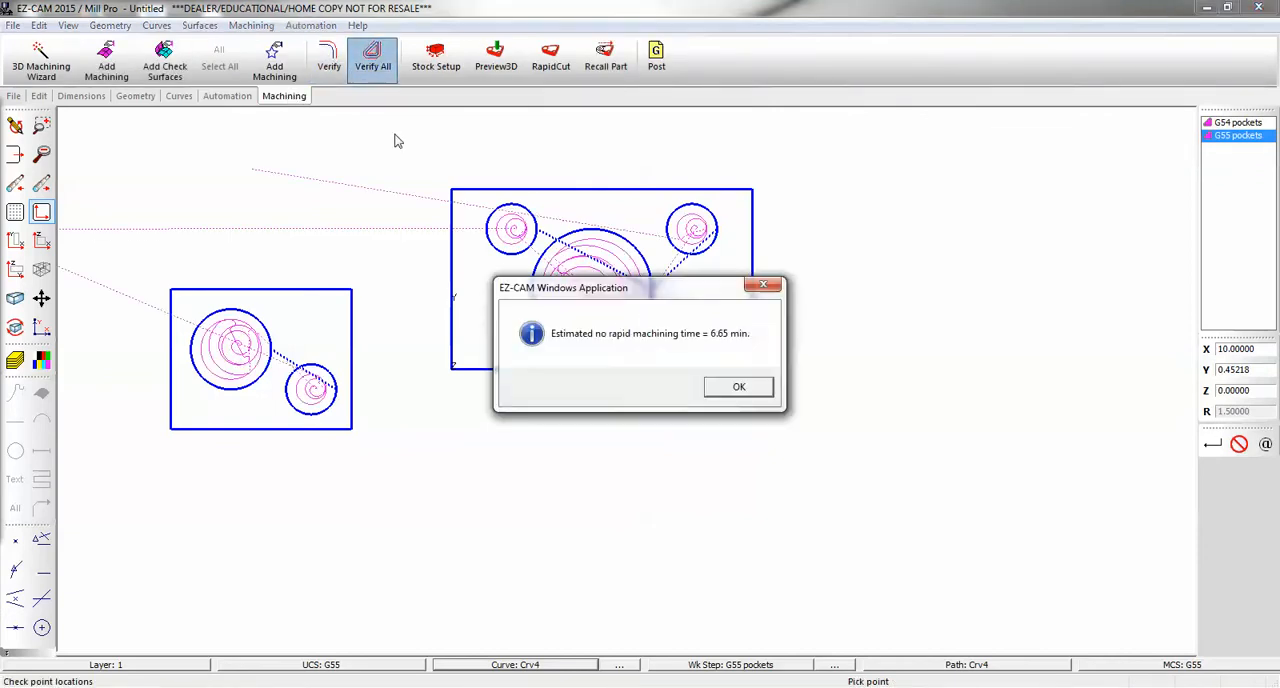
{"action": "left_click", "coordinate": [738, 387]}
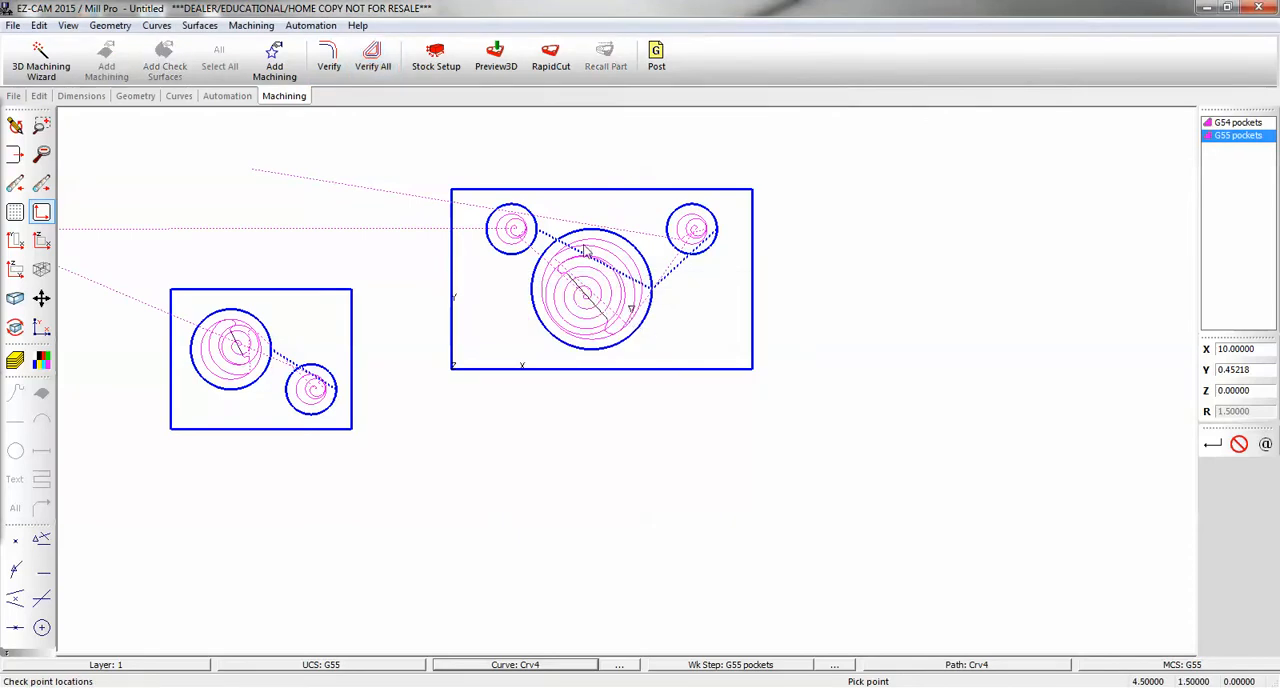
- Set up the simulation stock as Custom Stock with a Z length of 0.5
{"action": "left_click", "coordinate": [436, 58]}
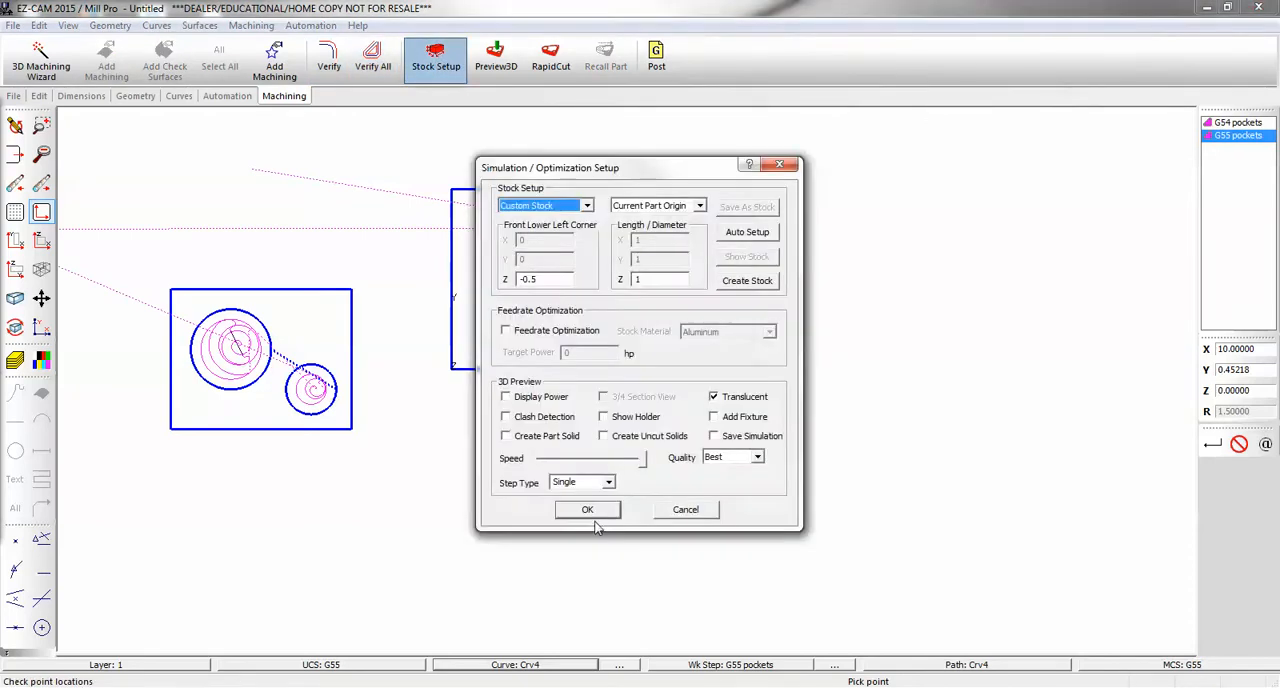
{"action": "left_click", "coordinate": [586, 206]}
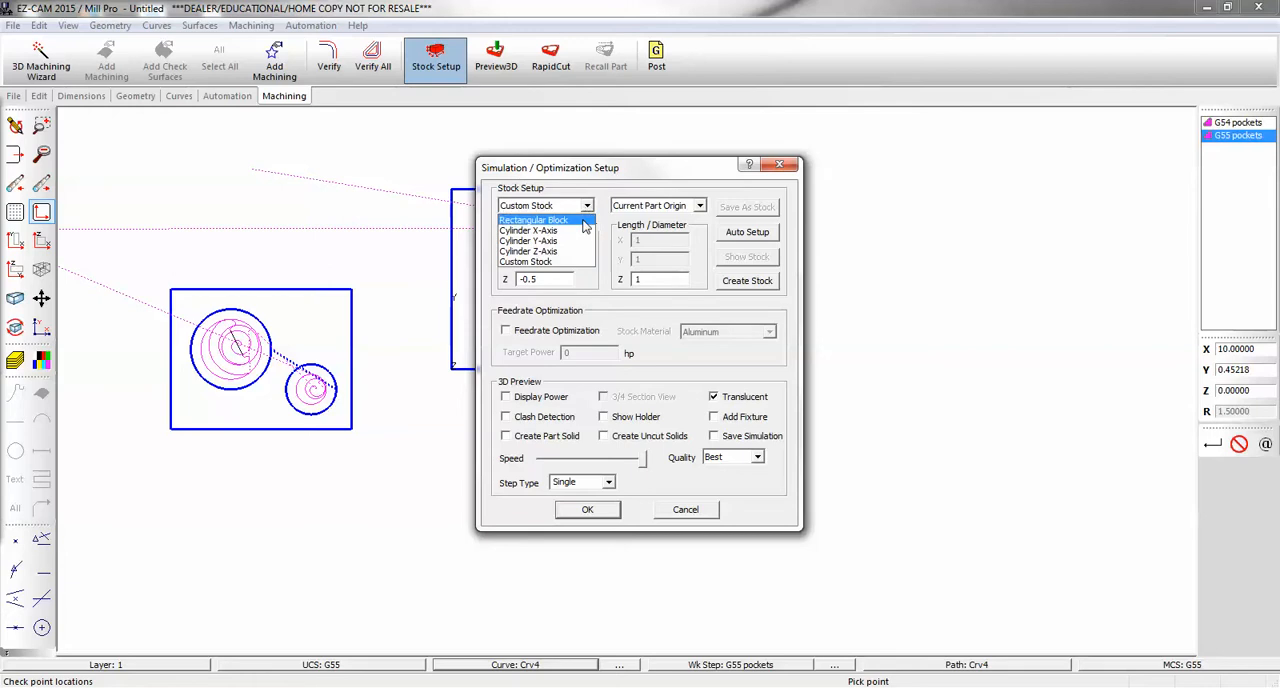
{"action": "left_click", "coordinate": [547, 262]}
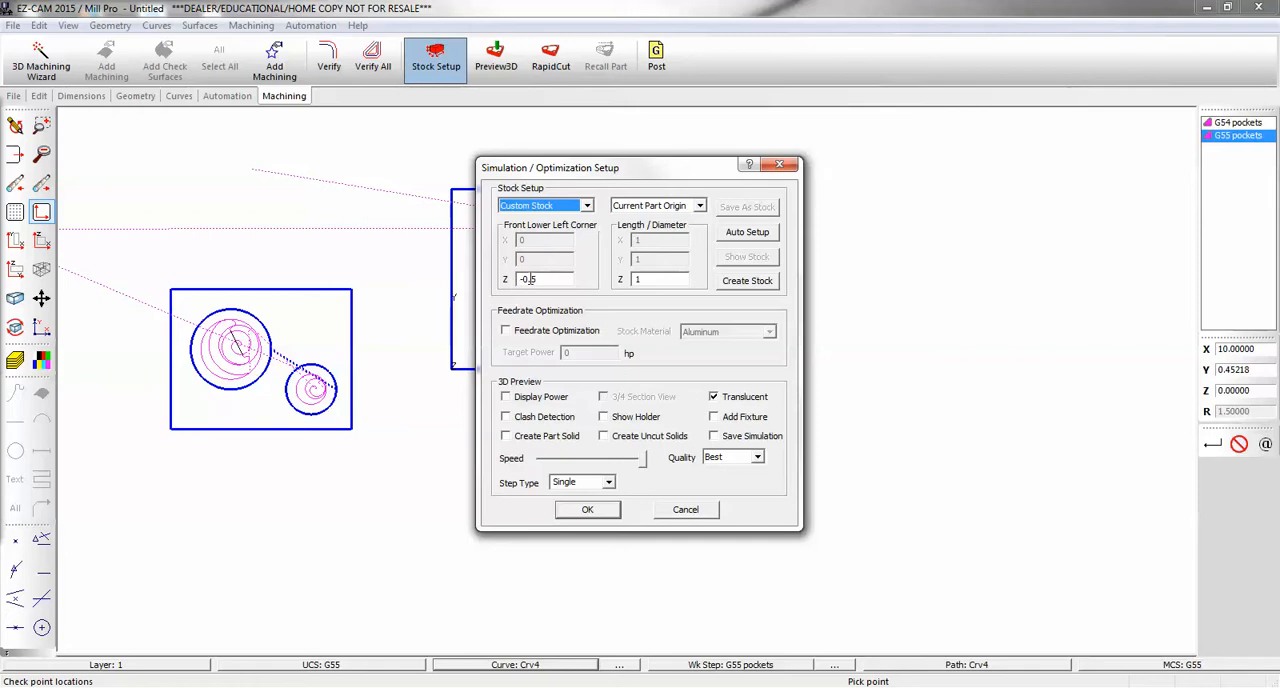
{"action": "double_click", "coordinate": [661, 280]}
{"action": "type", "text": ".5"}
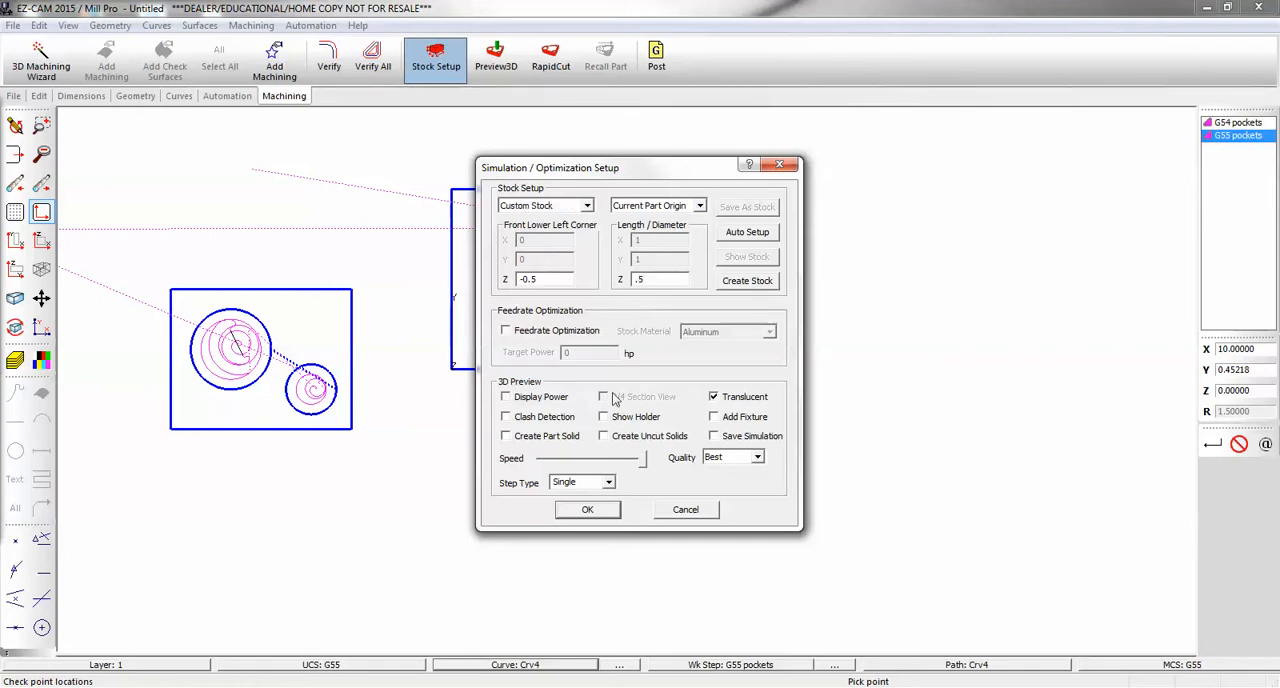
{"action": "left_click", "coordinate": [590, 510]}
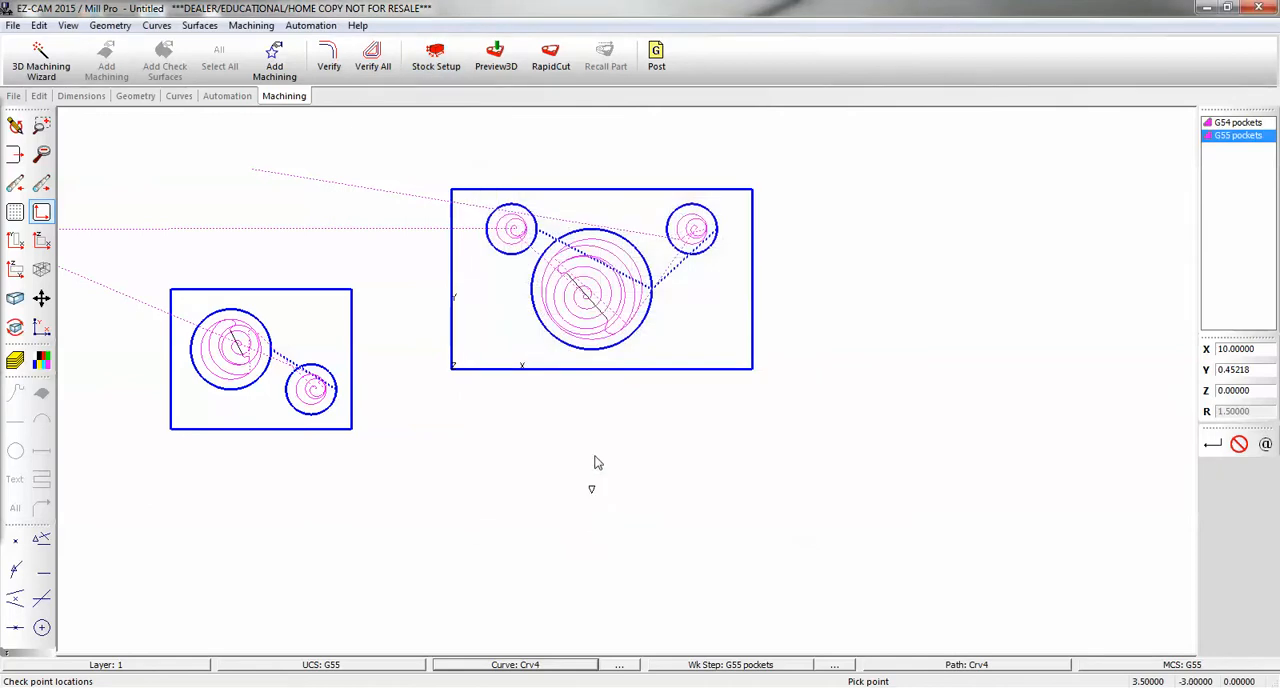
- Simulate the pockets on the custom stock in the 3D preview and post the G-code to Untitled.txt with program number 1234
{"action": "left_click", "coordinate": [503, 62]}
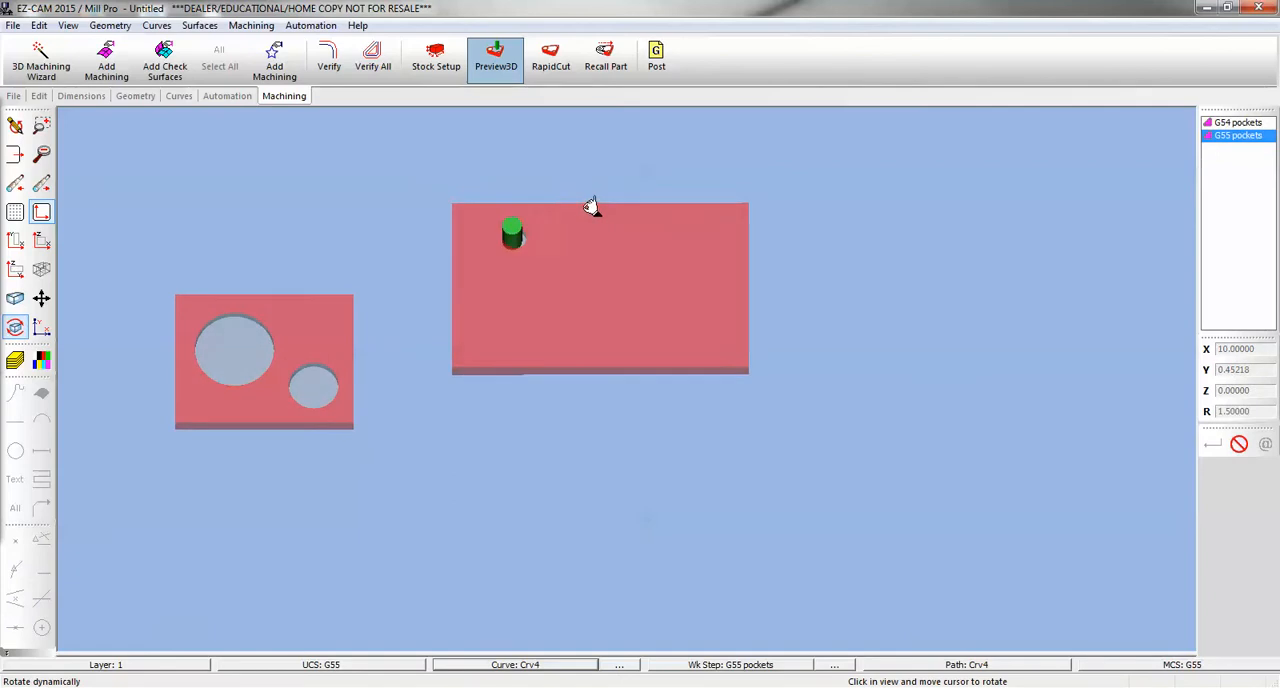
{"action": "left_click", "coordinate": [656, 57]}
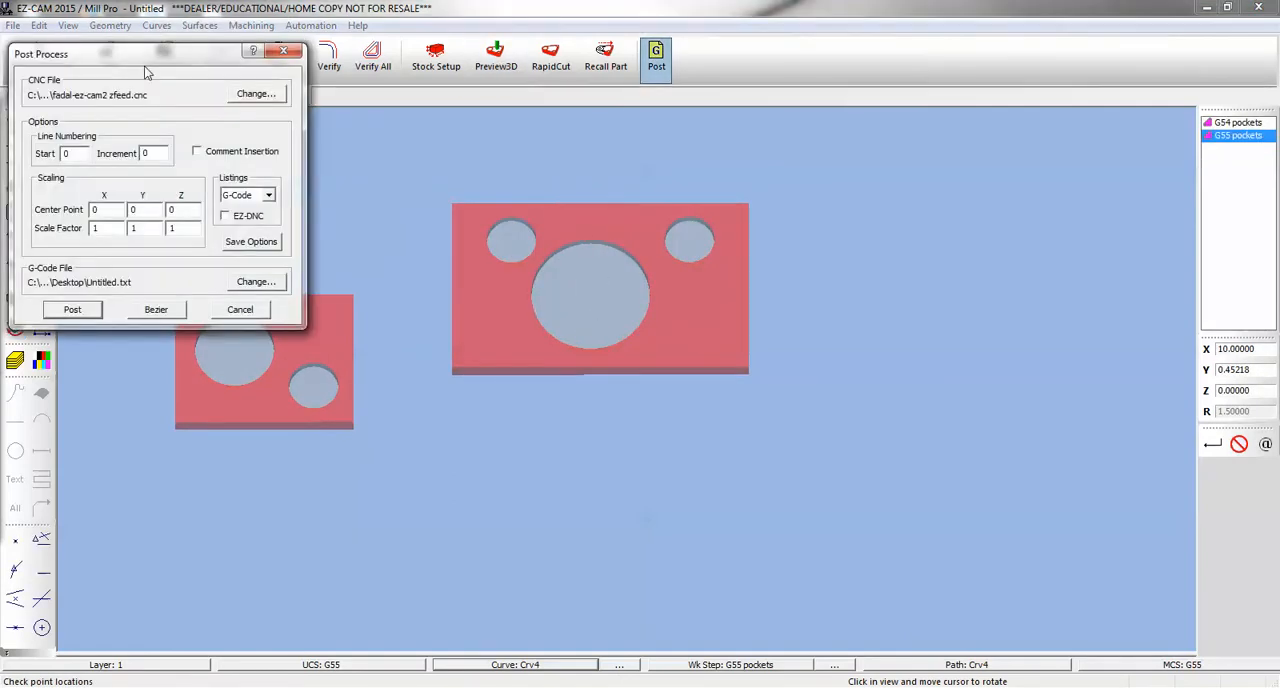
{"action": "left_click_drag", "start_coordinate": [145, 59], "coordinate": [457, 133]}
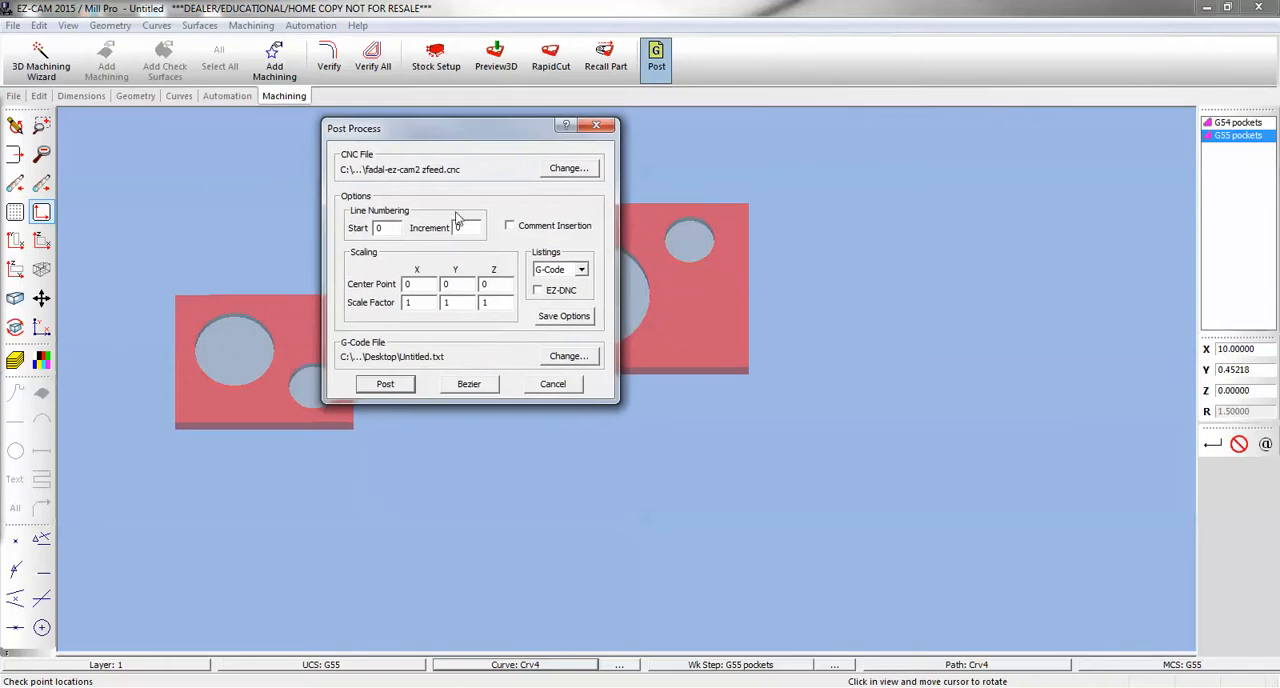
{"action": "left_click", "coordinate": [386, 385]}
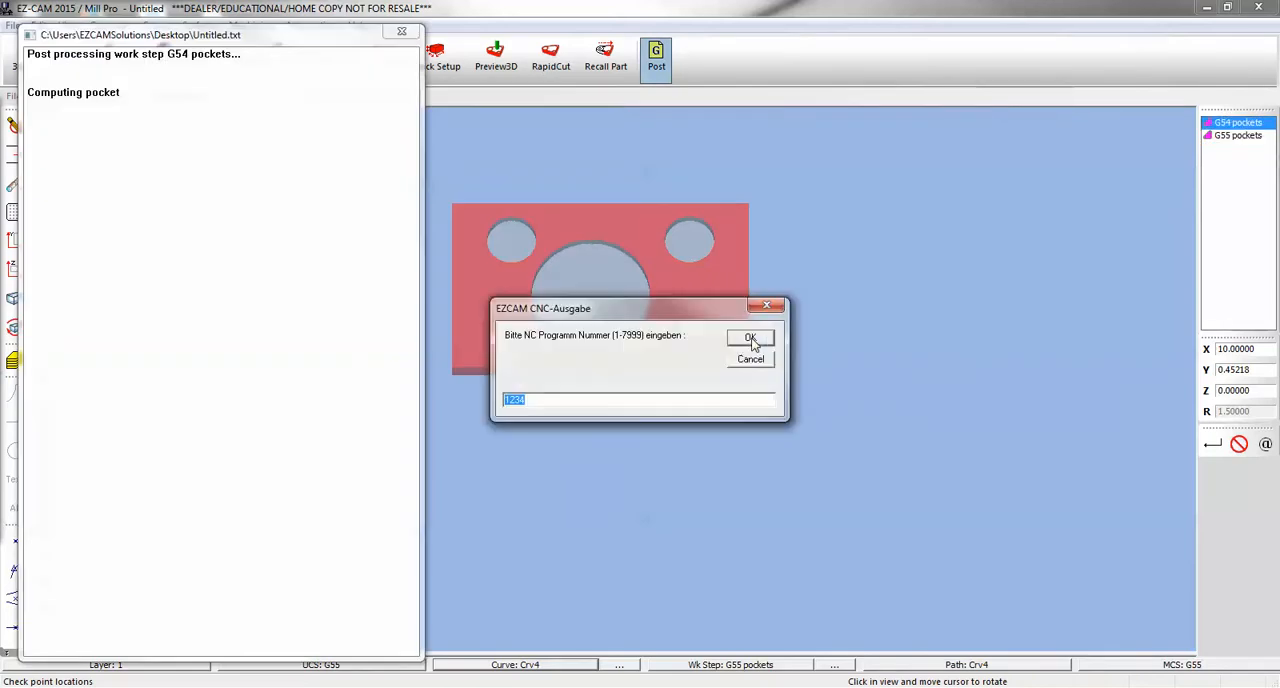
{"action": "left_click", "coordinate": [750, 341]}
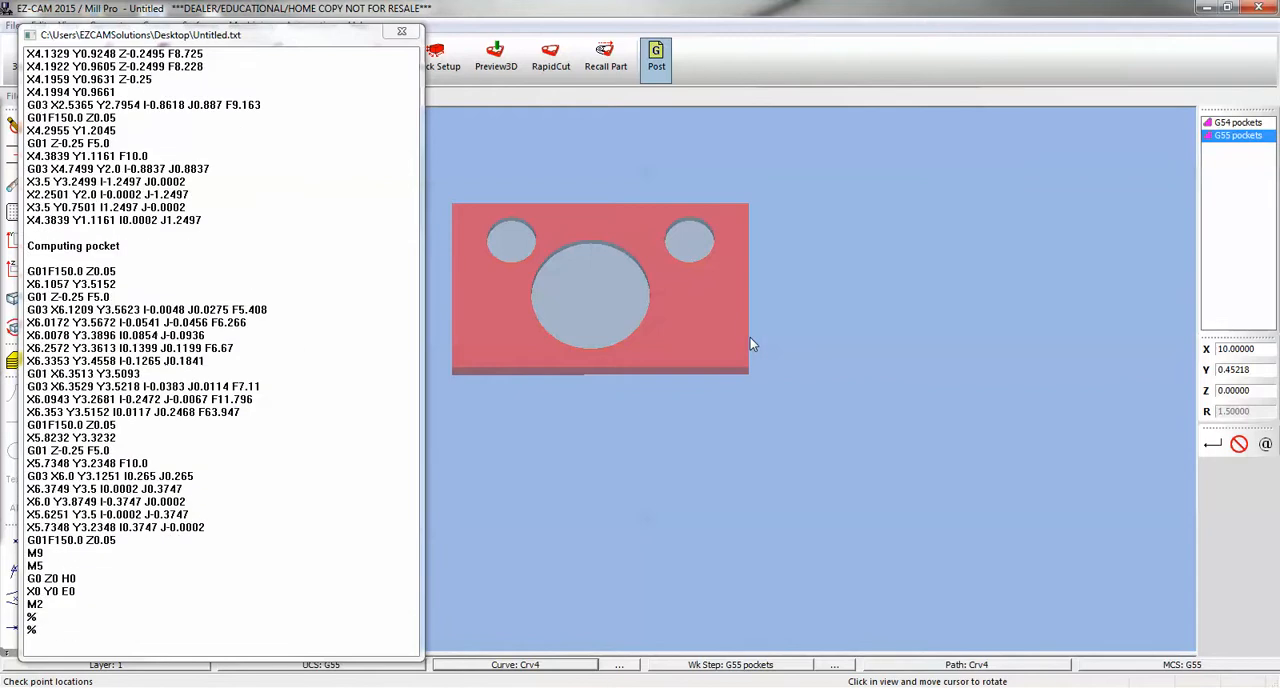
{"action": "left_click", "coordinate": [691, 386]}
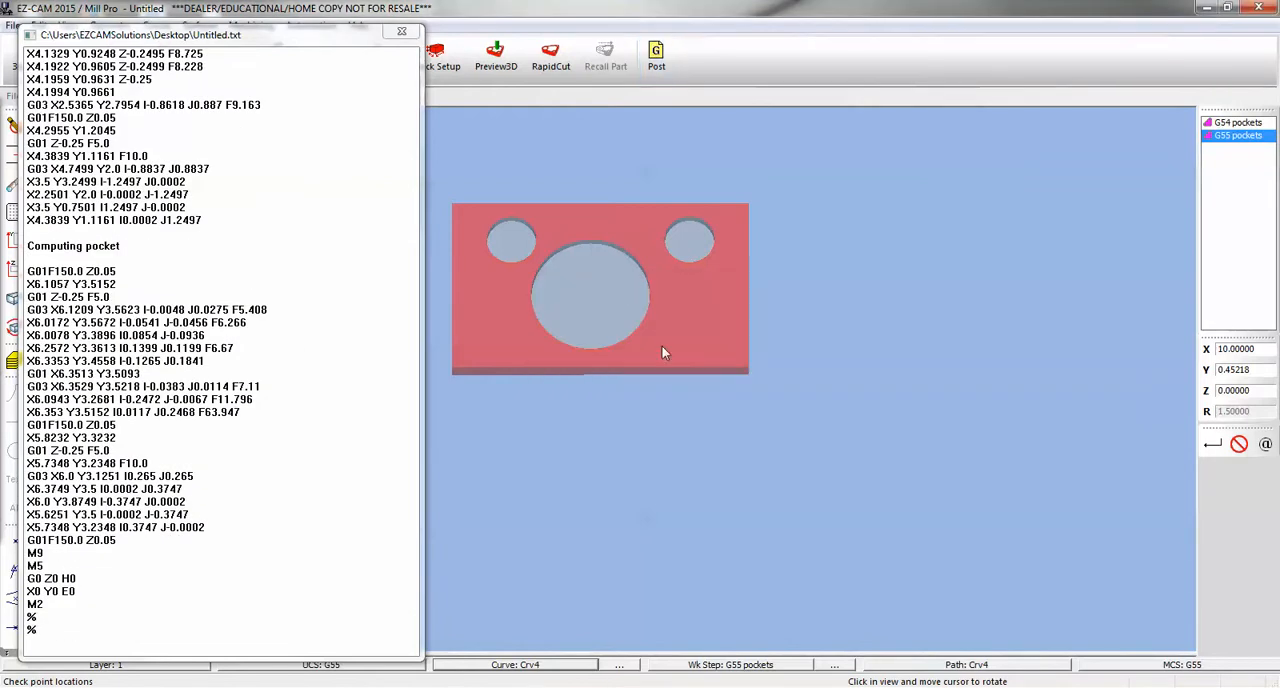
- Browse to the posted Untitled.txt on the Desktop from the post-processing output file selection and open it in Notepad
{"action": "left_click", "coordinate": [656, 62]}
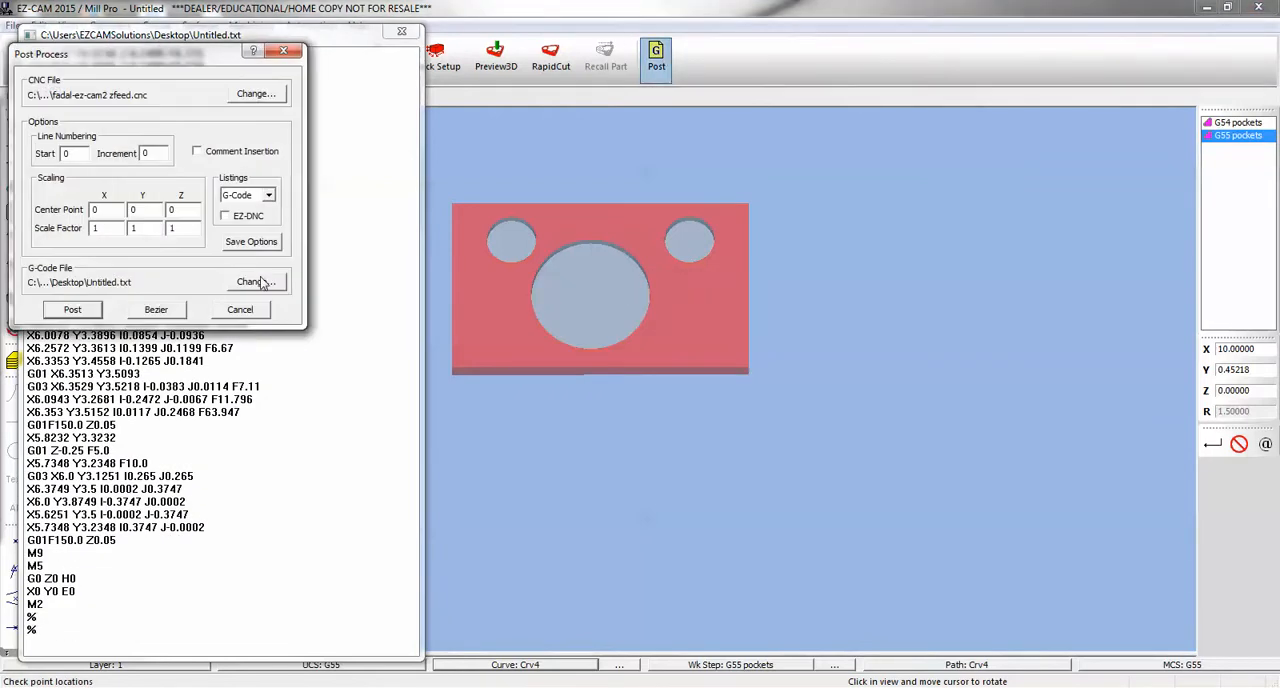
{"action": "left_click", "coordinate": [258, 282]}
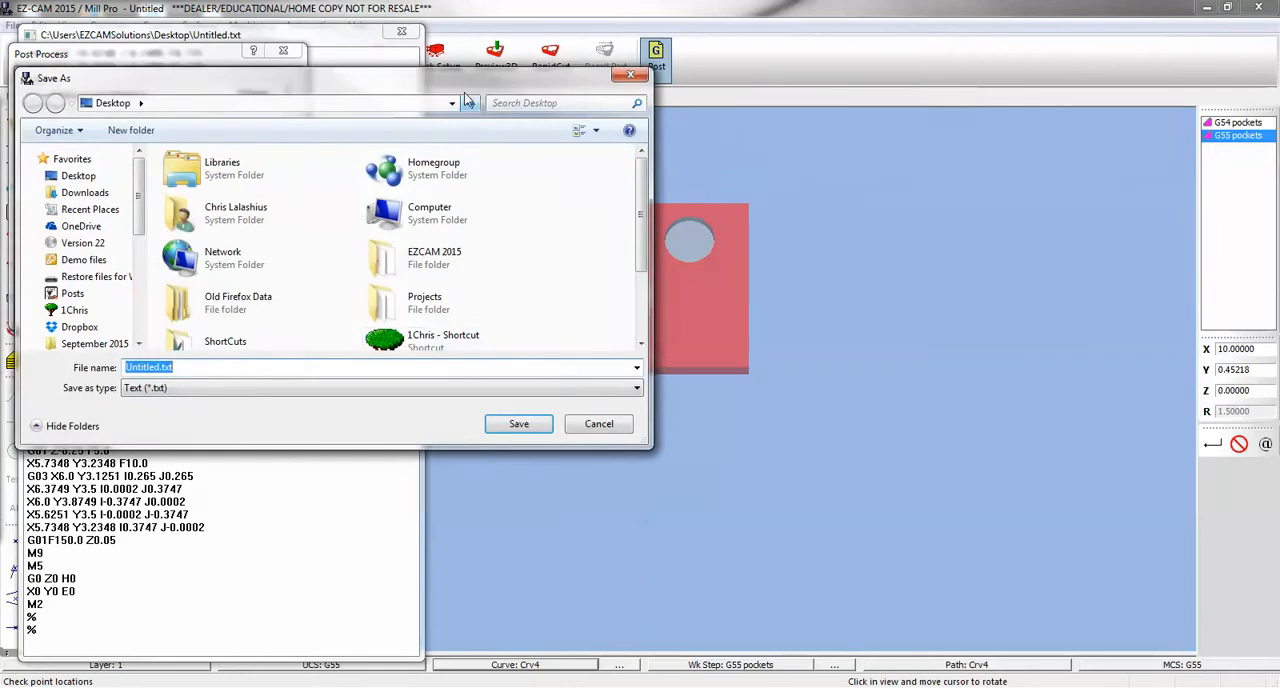
{"action": "left_click_drag", "start_coordinate": [658, 88], "coordinate": [768, 88]}
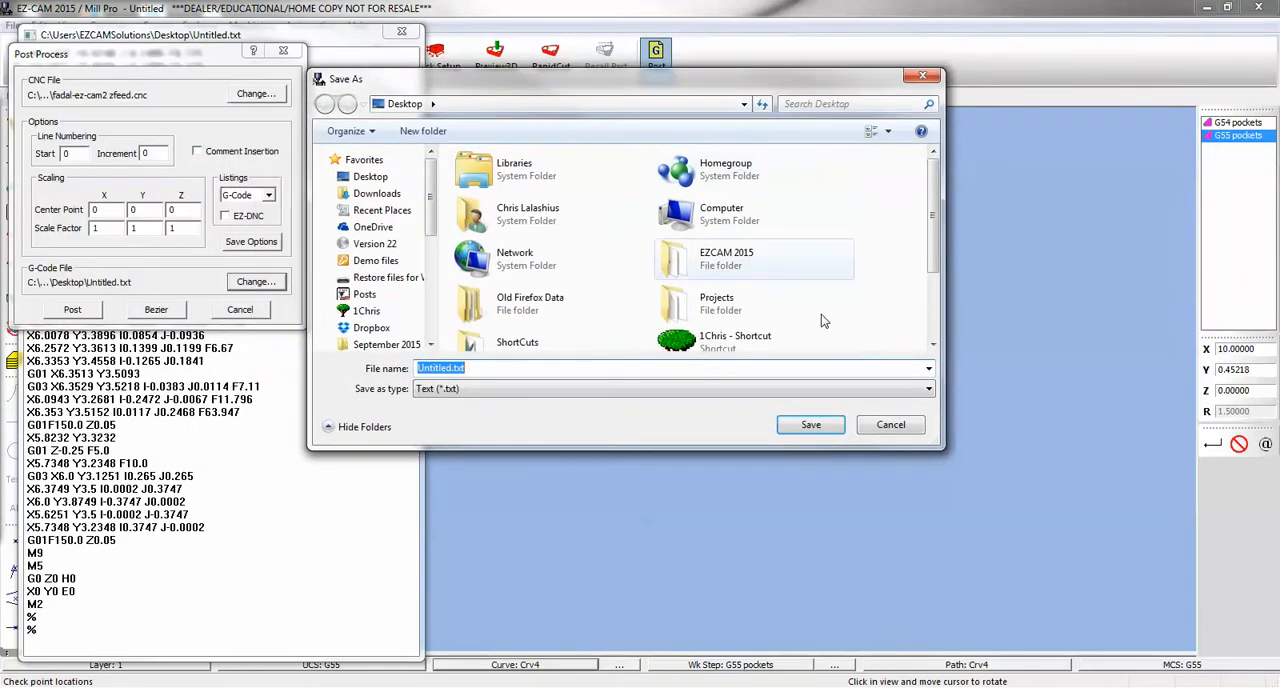
{"action": "scroll", "coordinate": [687, 326], "scroll_direction": "down", "scroll_amount": 2}
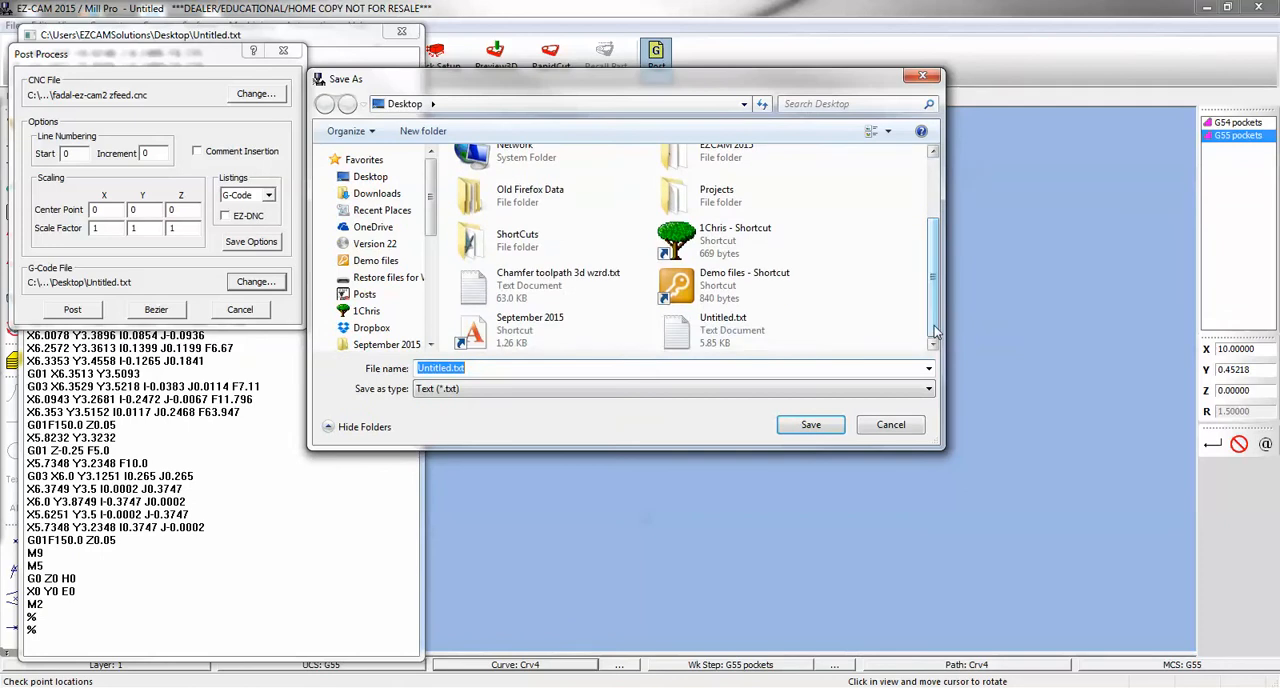
{"action": "right_click", "coordinate": [681, 333]}
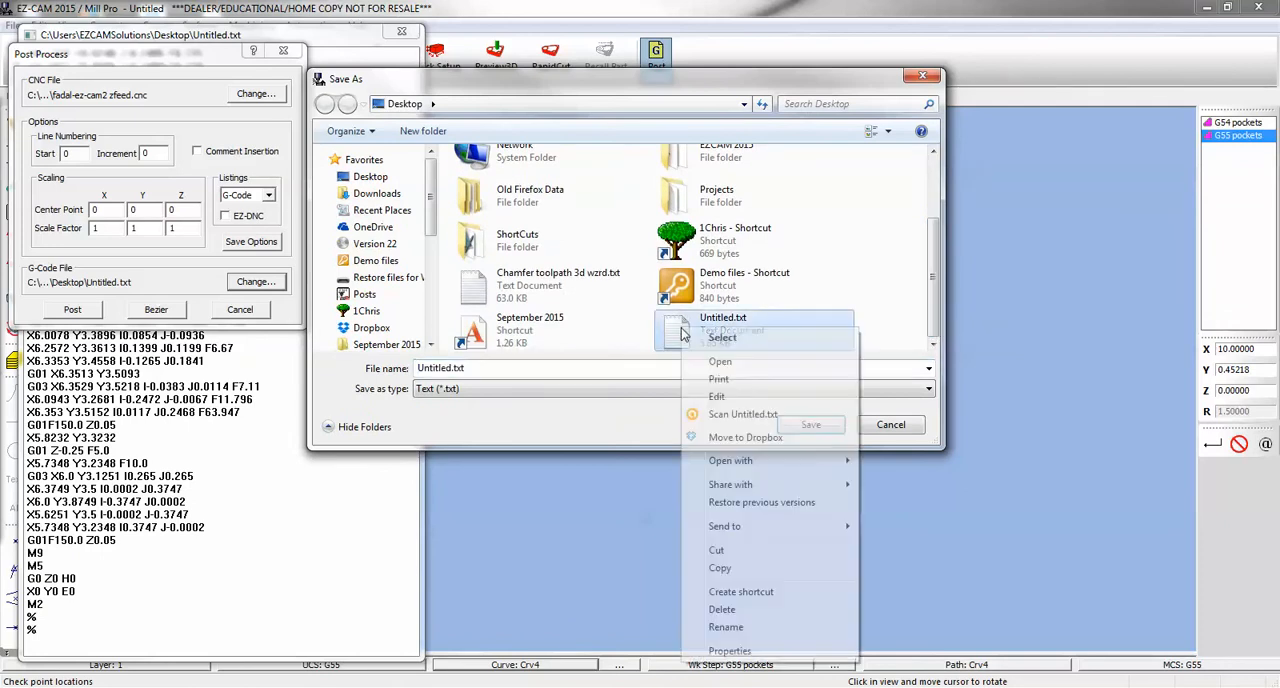
{"action": "left_click", "coordinate": [719, 363]}
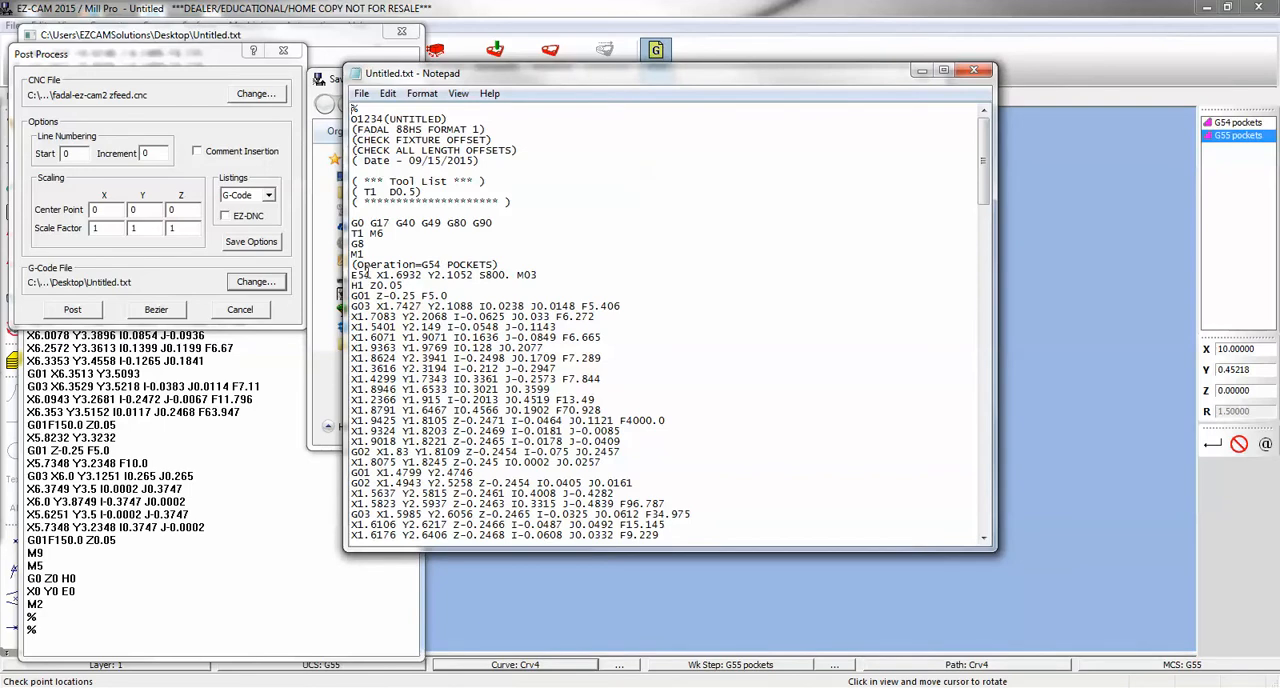
- Search the G-code for g55 and examine the code where the G55 pockets operation begins
{"action": "left_click", "coordinate": [388, 93]}
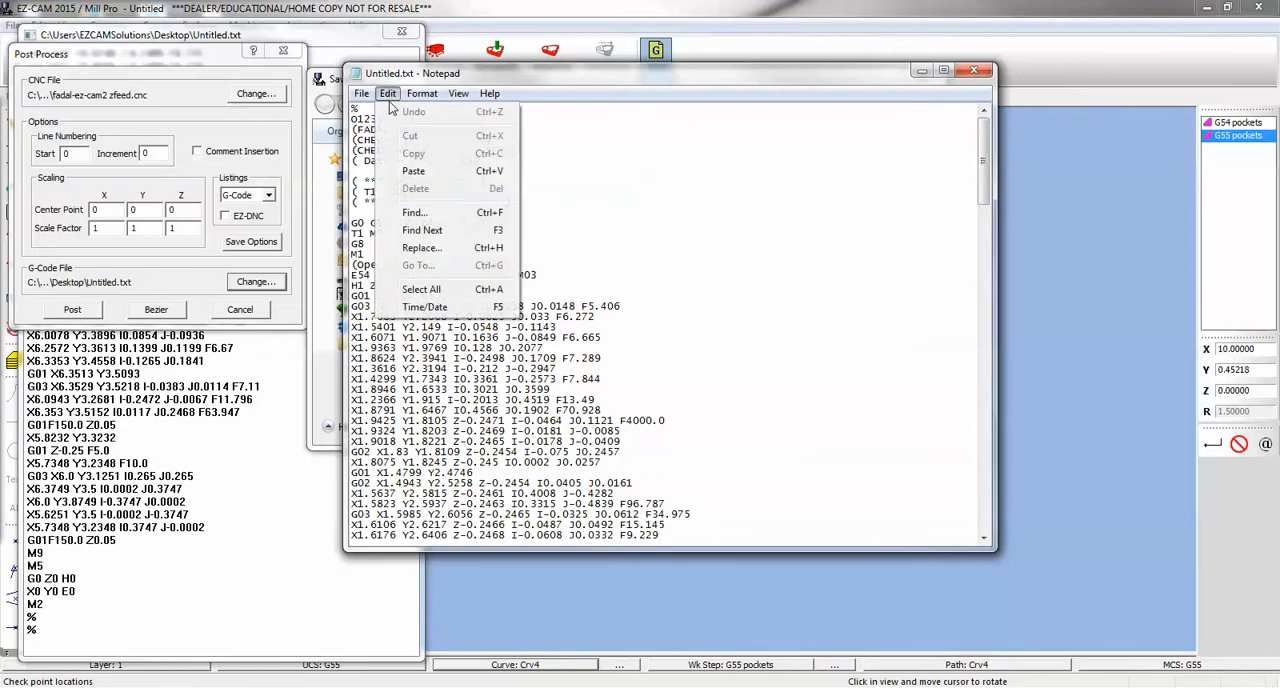
{"action": "left_click", "coordinate": [410, 208]}
{"action": "type", "text": "g55"}
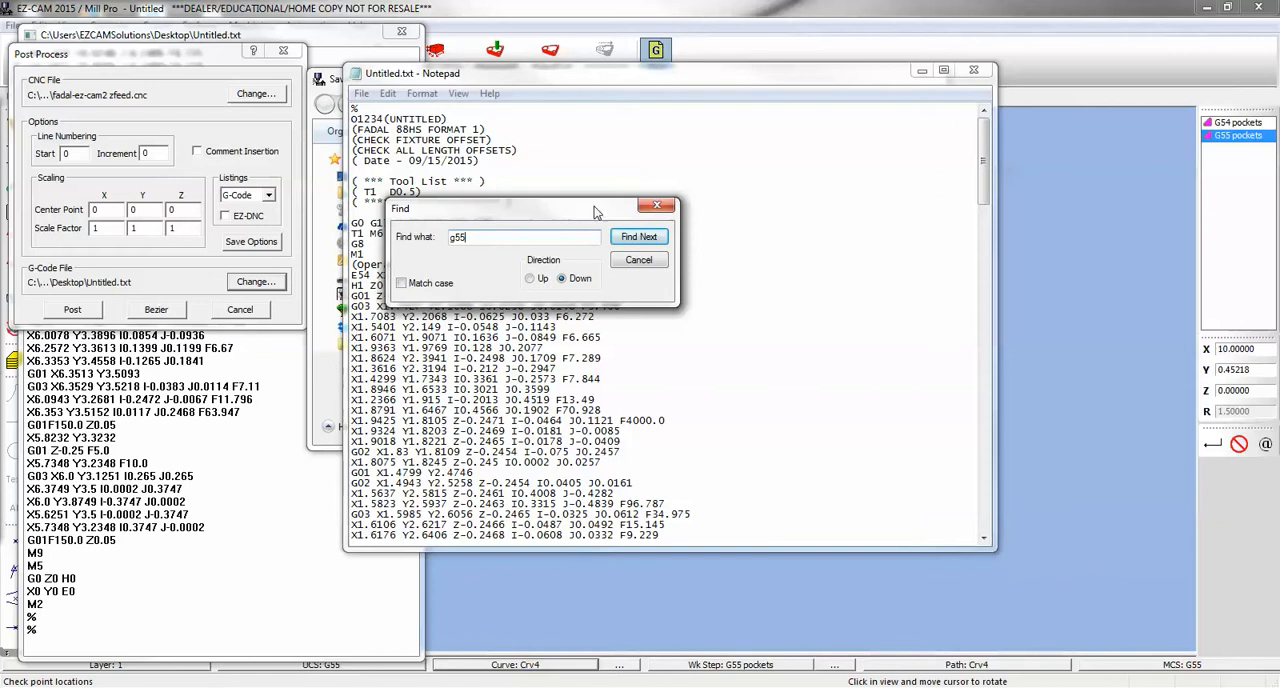
{"action": "left_click_drag", "start_coordinate": [480, 208], "coordinate": [651, 164]}
{"action": "left_click", "coordinate": [805, 192]}
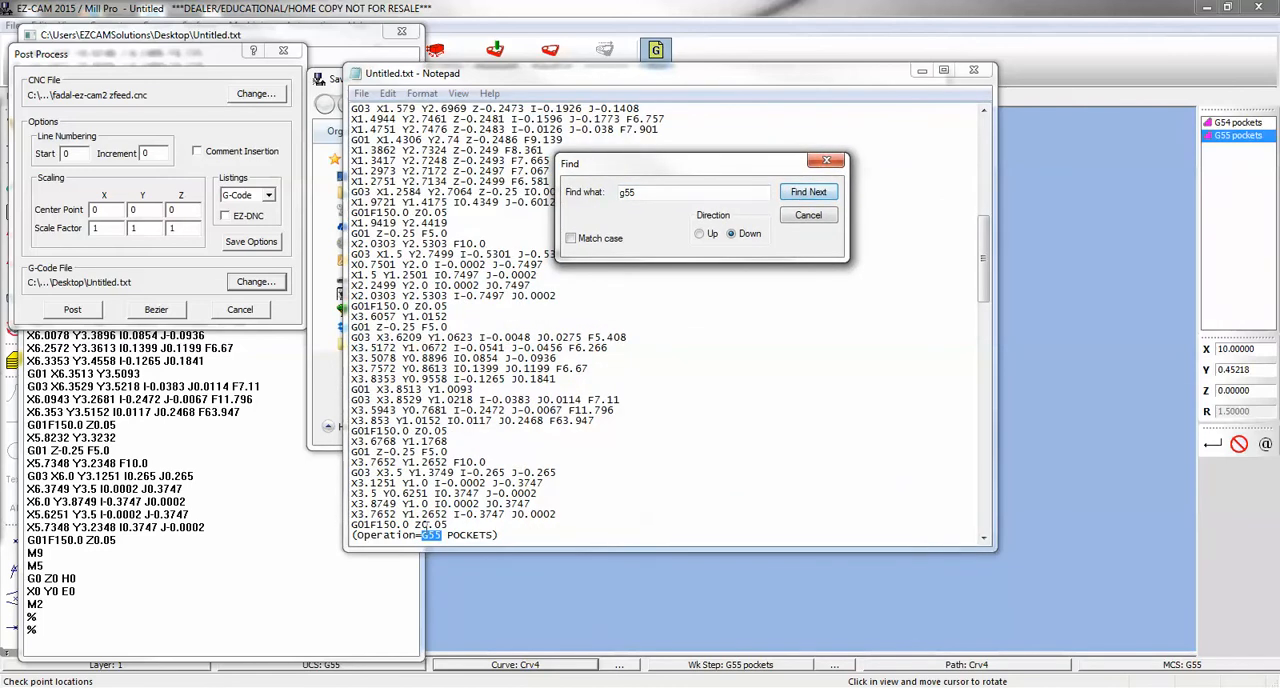
{"action": "left_click", "coordinate": [540, 464]}
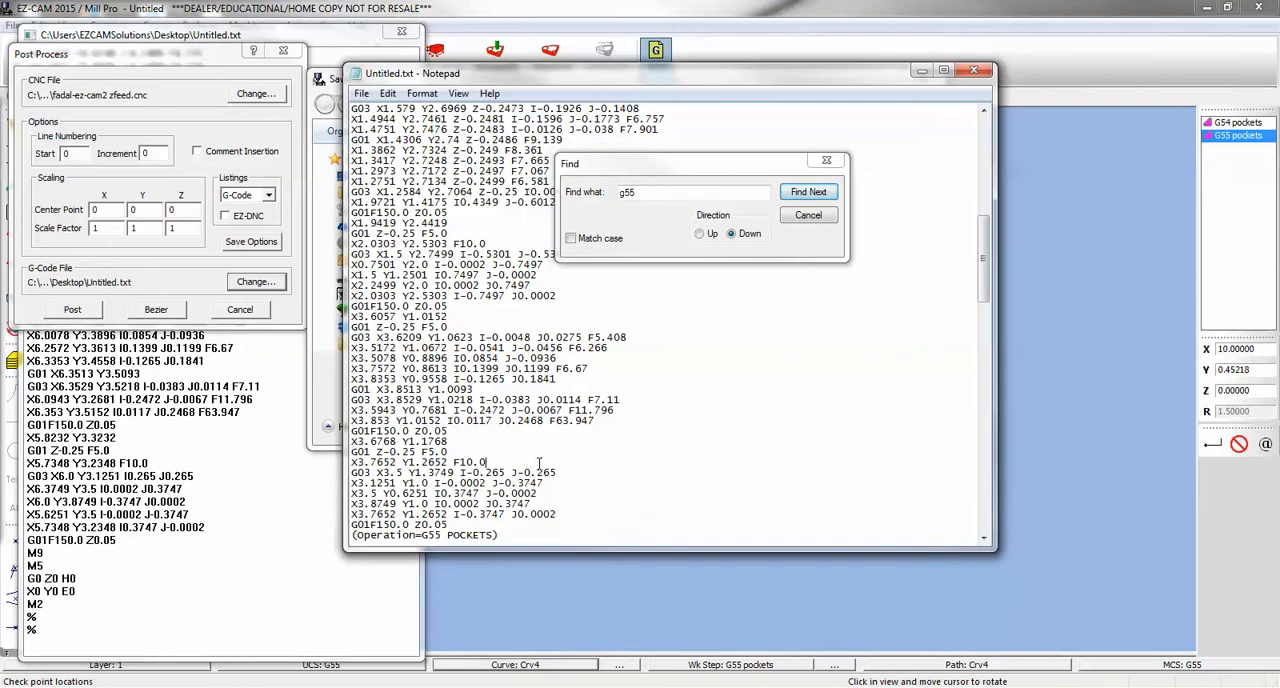
{"action": "scroll", "coordinate": [540, 464], "scroll_direction": "down", "scroll_amount": 3}
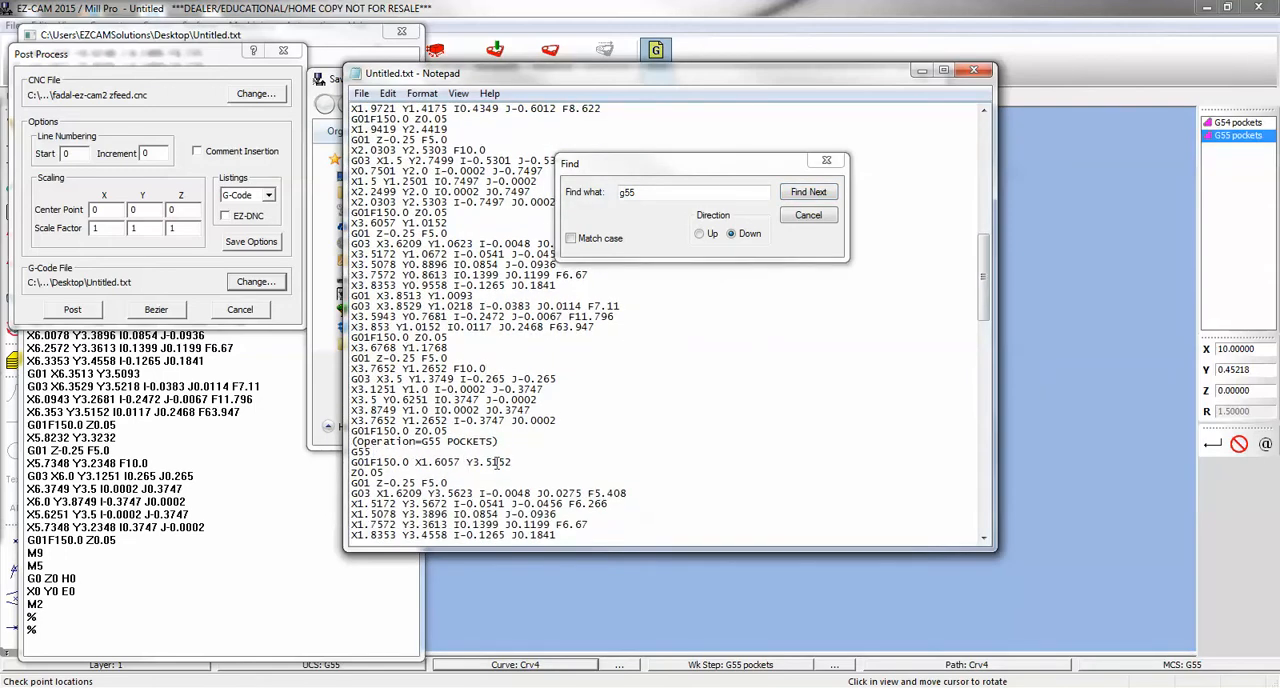
{"action": "scroll", "coordinate": [497, 462], "scroll_direction": "down", "scroll_amount": 1}
{"action": "left_click", "coordinate": [806, 215]}
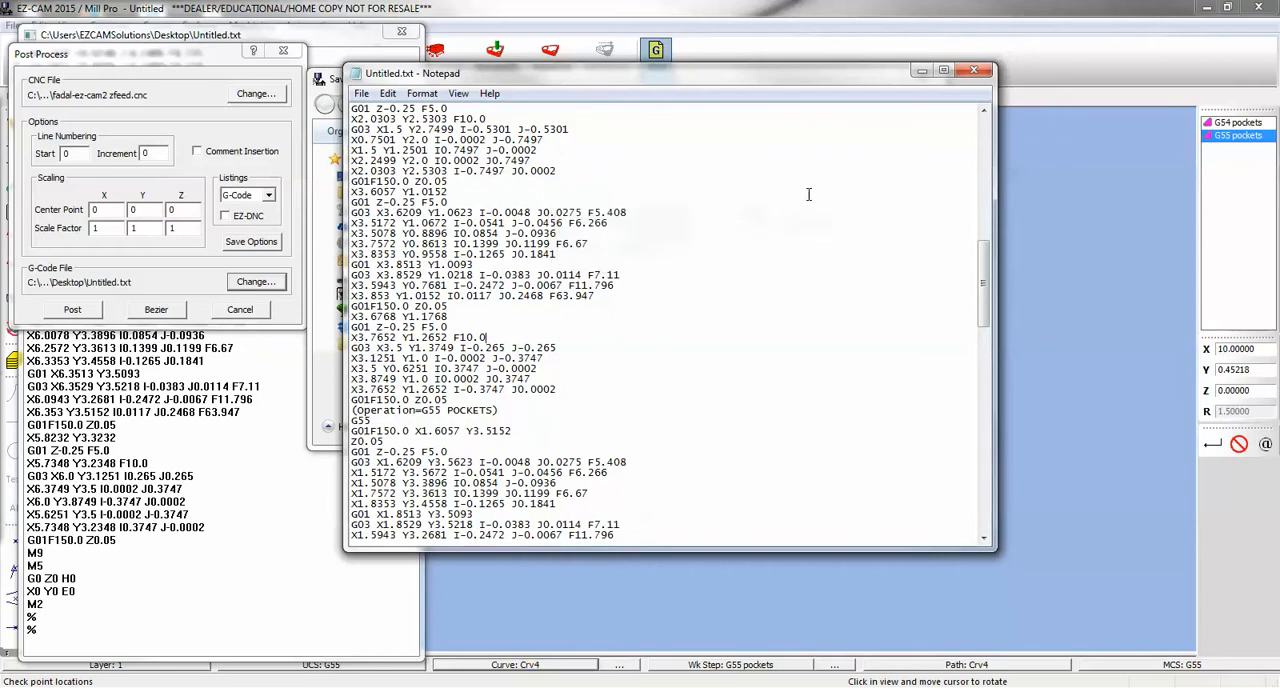
- Close the G-code file in Notepad and all post-processing windows, cancelling the output file selection
{"action": "left_click", "coordinate": [973, 70]}
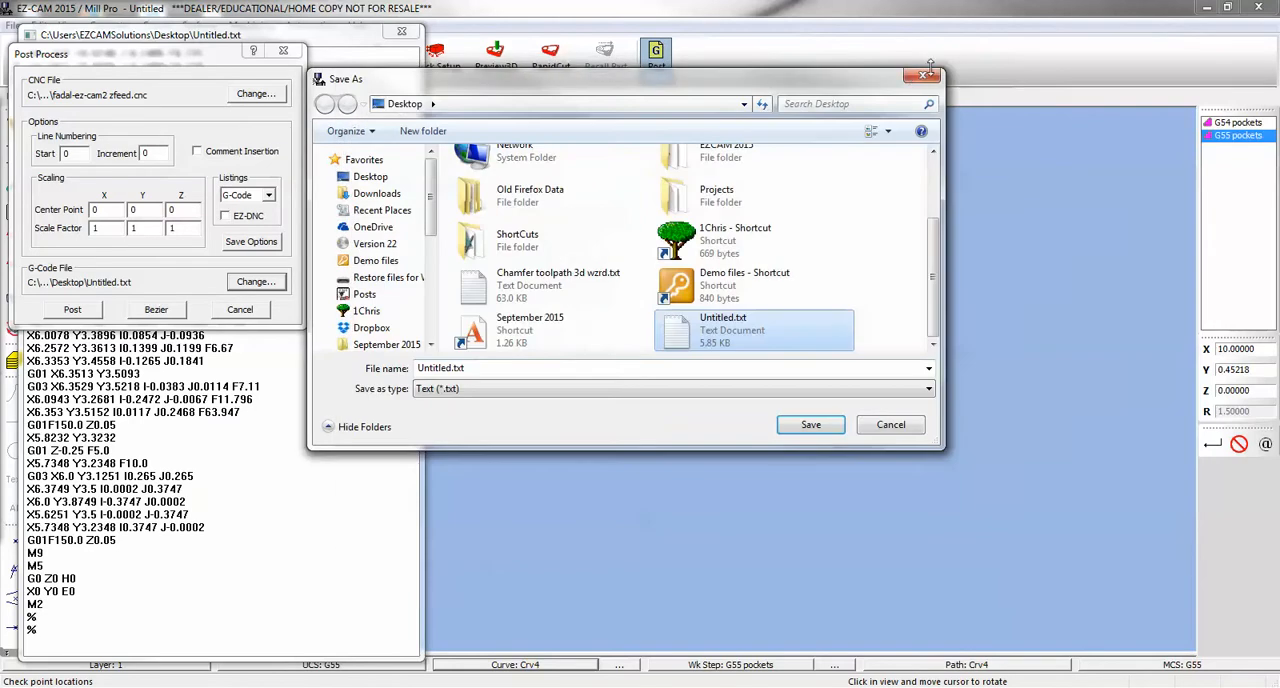
{"action": "left_click", "coordinate": [880, 425]}
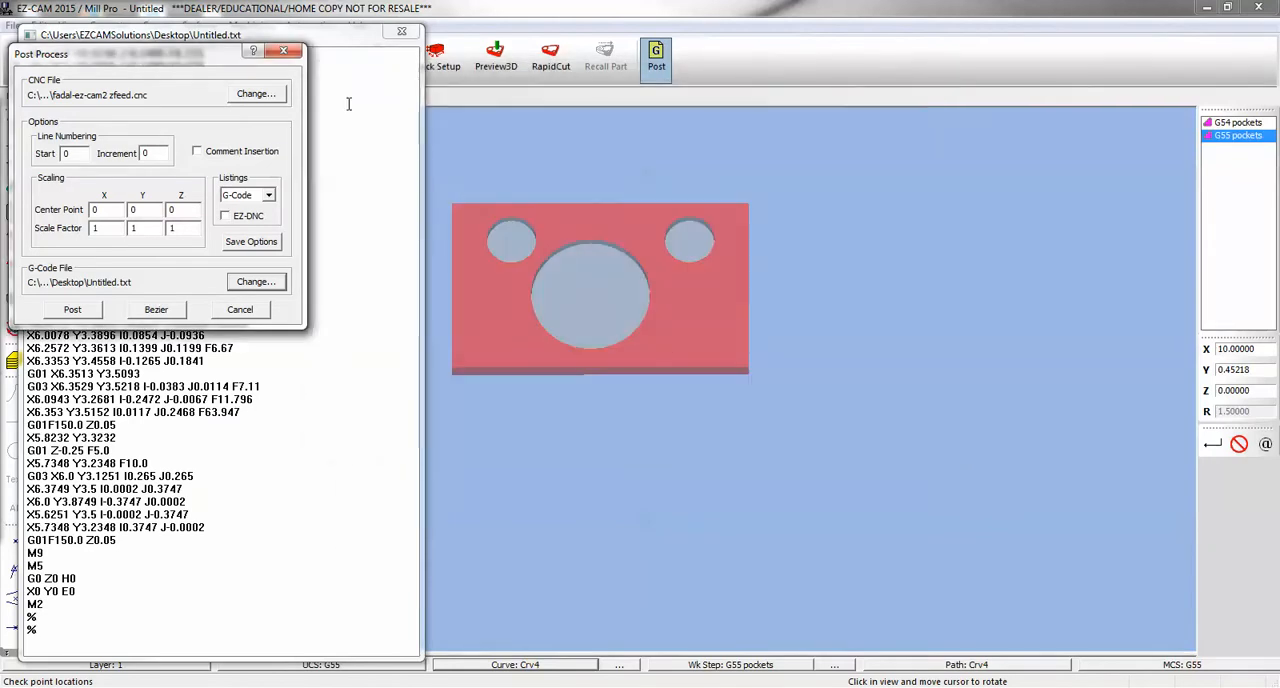
{"action": "left_click", "coordinate": [284, 51]}
{"action": "left_click", "coordinate": [404, 36]}
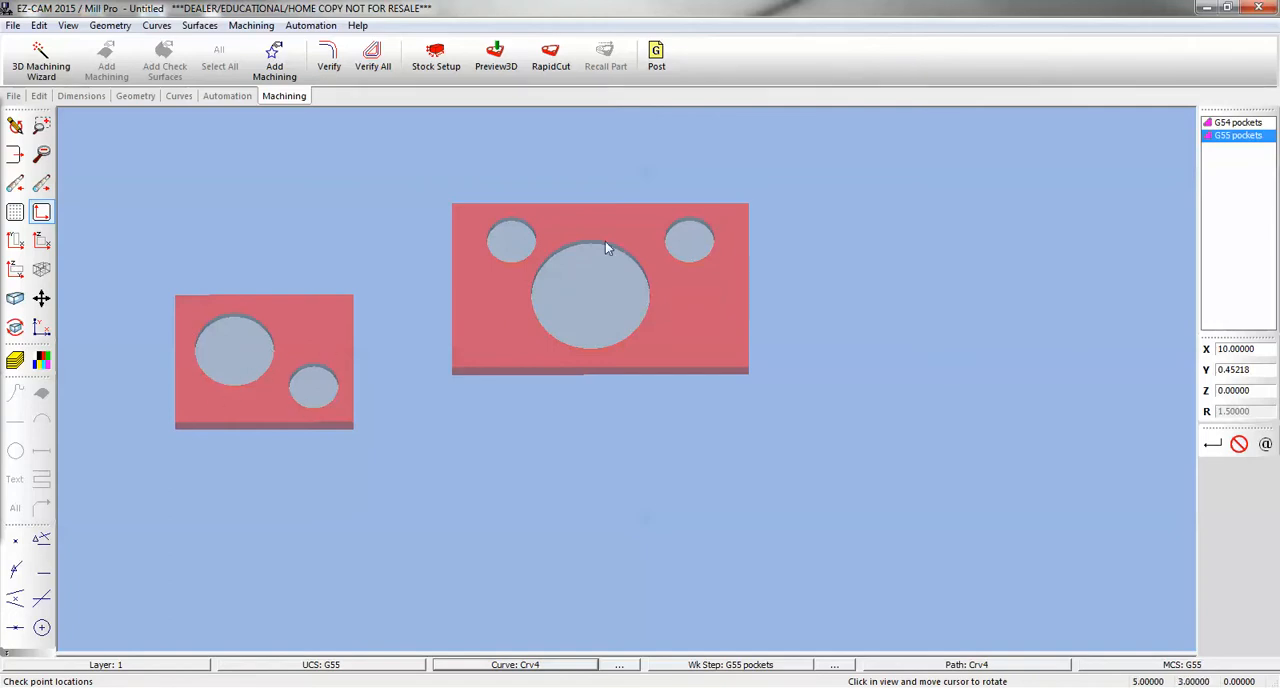
- Examine the work step table's utilities and its fixture and MCS ID columns for both pocket work steps, and return to the geometry
{"action": "left_click_drag", "start_coordinate": [616, 655], "coordinate": [623, 263]}
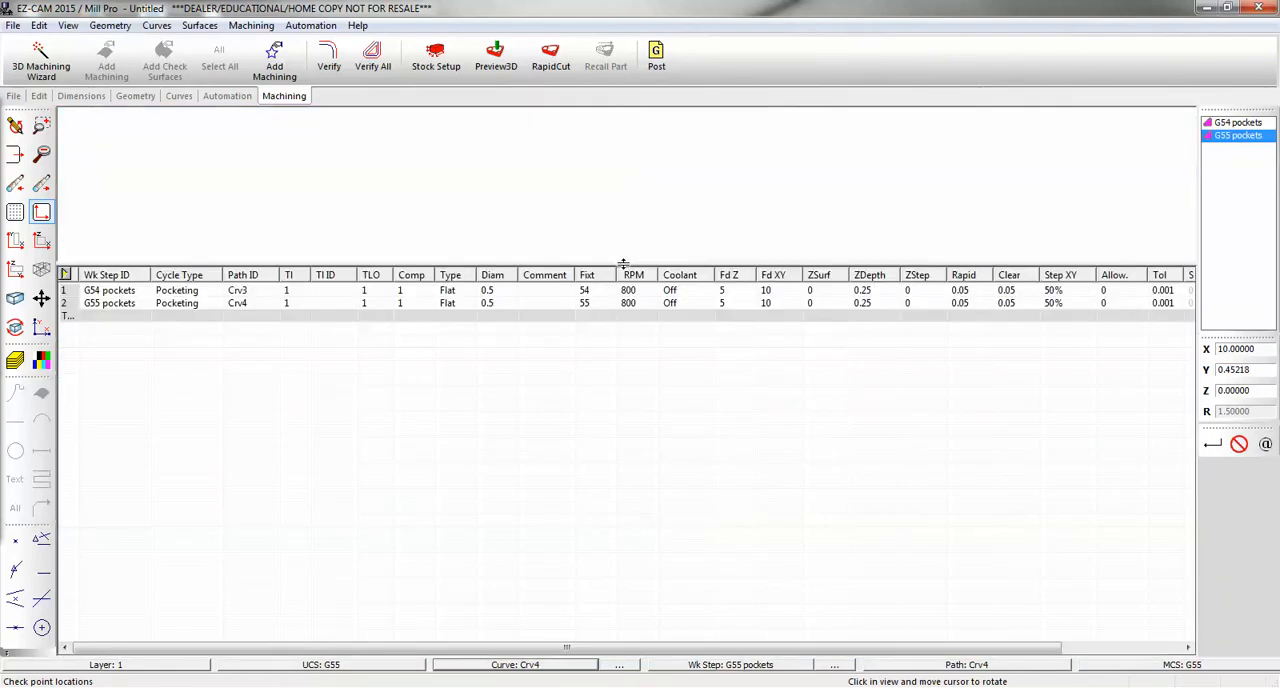
{"action": "right_click", "coordinate": [63, 295]}
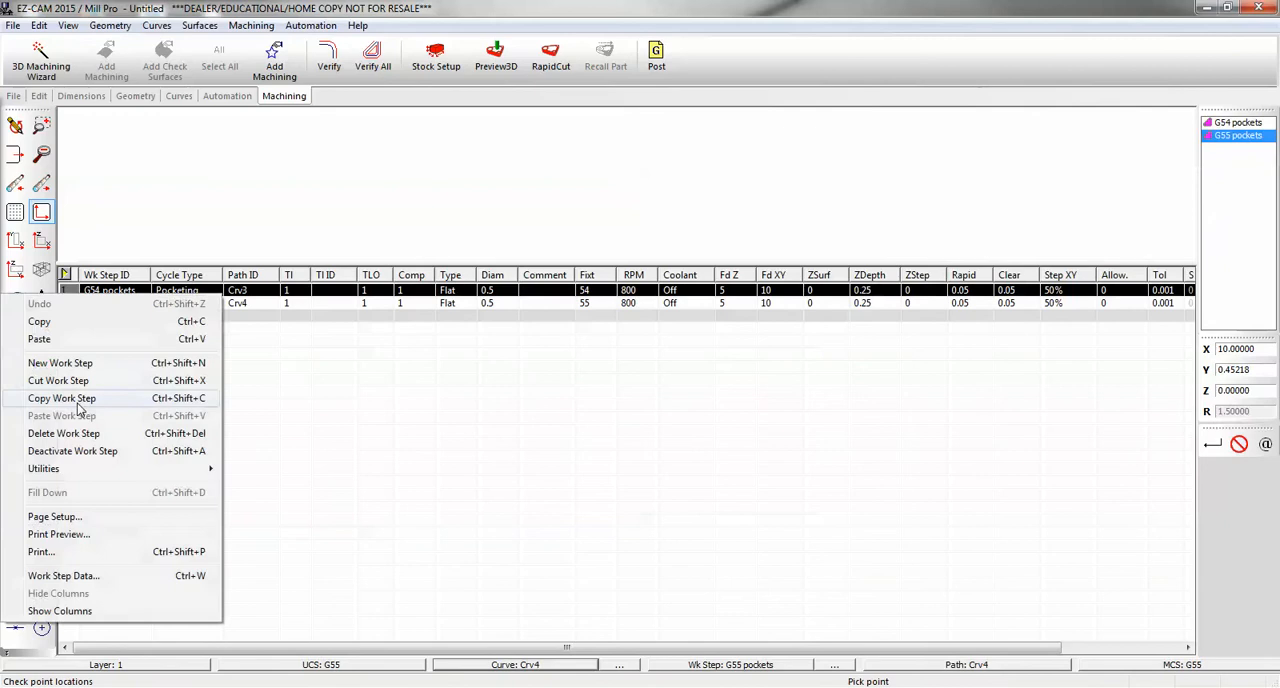
{"action": "mouse_move", "coordinate": [99, 471]}
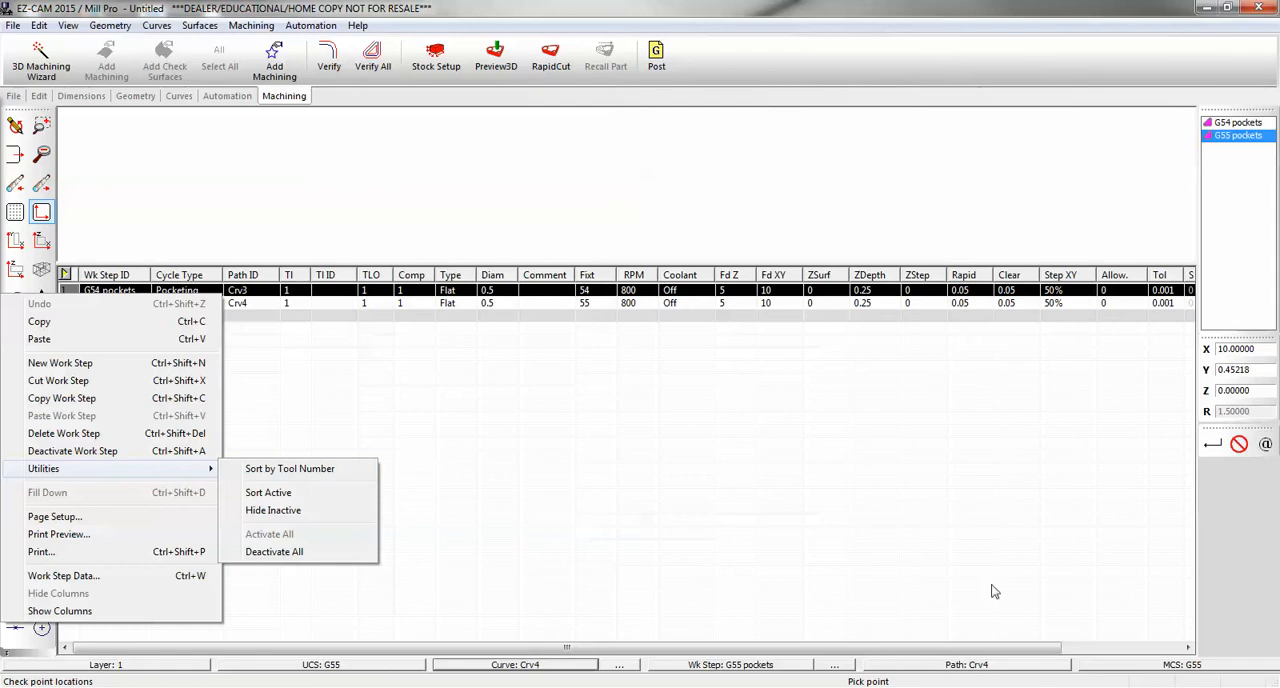
{"action": "left_click_drag", "start_coordinate": [970, 647], "coordinate": [1121, 648]}
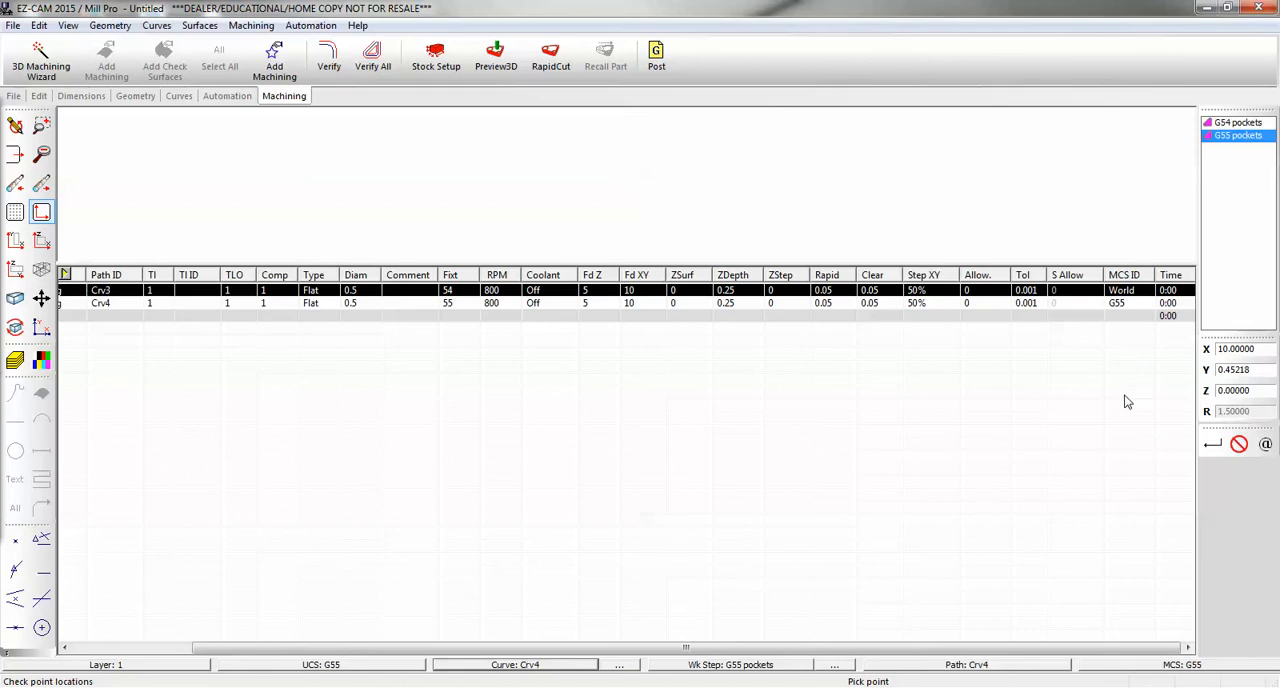
{"action": "left_click_drag", "start_coordinate": [1126, 264], "coordinate": [1099, 660]}
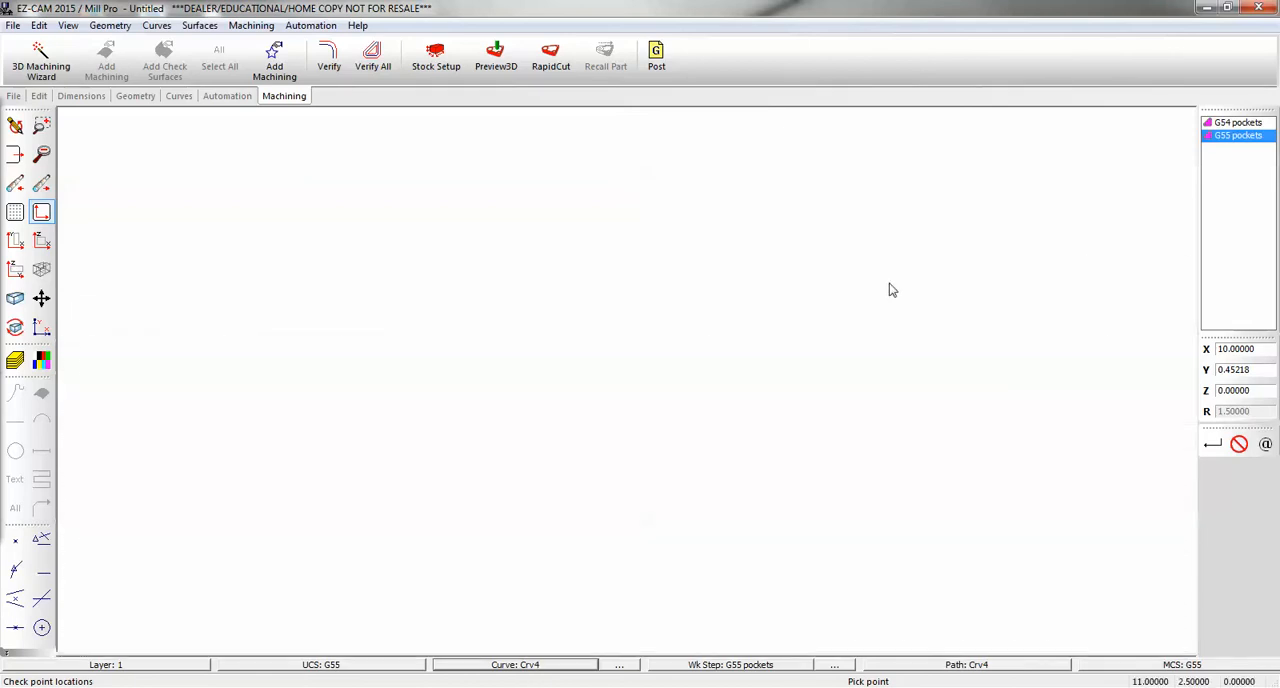
{"action": "left_click", "coordinate": [657, 308]}
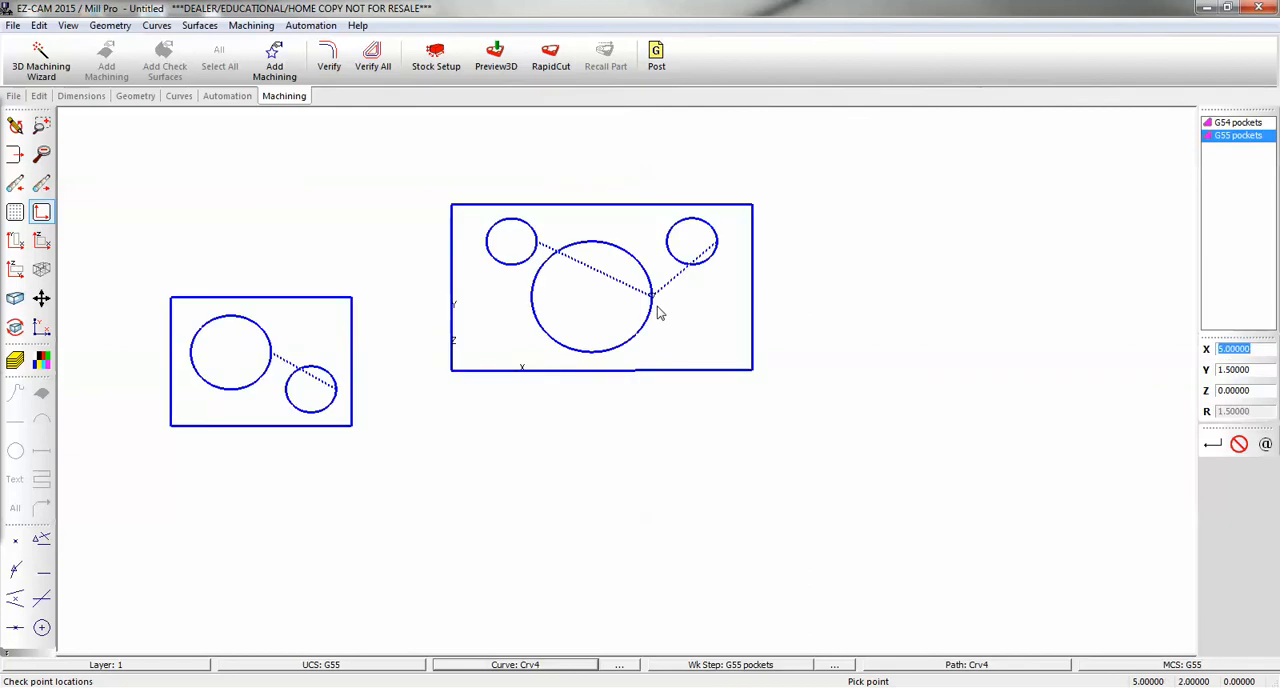